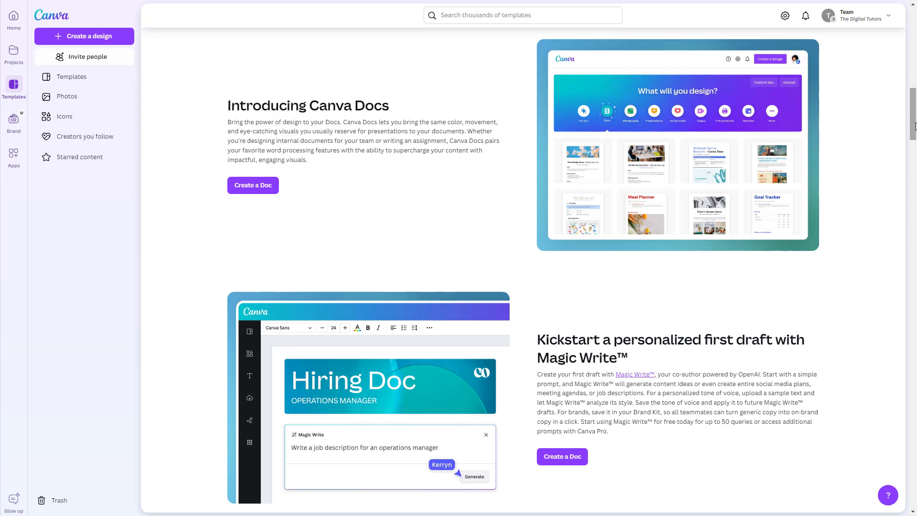
Look through the Canva Docs feature page, from the multimedia and collaboration sections back to the introduction
{"action": "left_click_drag", "start_coordinate": [916, 126], "coordinate": [916, 178]}
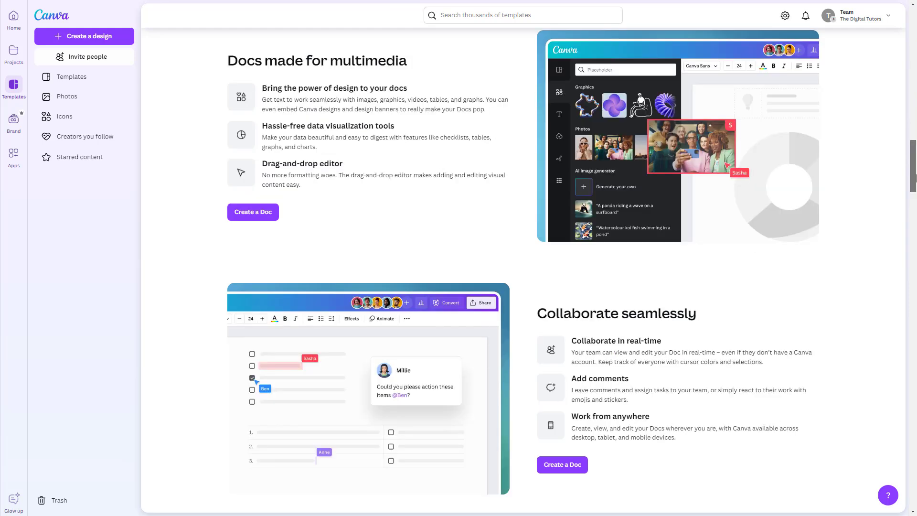
{"action": "left_click_drag", "start_coordinate": [916, 178], "coordinate": [916, 230]}
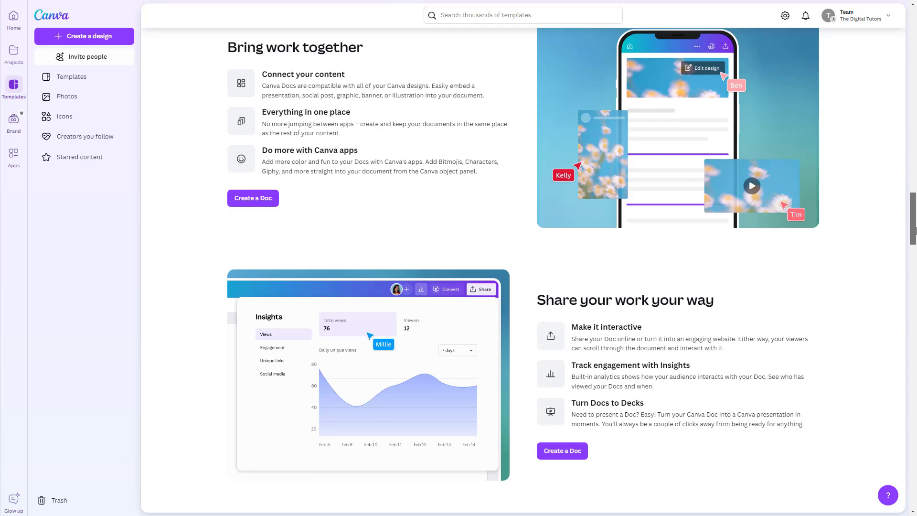
{"action": "left_click_drag", "start_coordinate": [916, 231], "coordinate": [916, 51]}
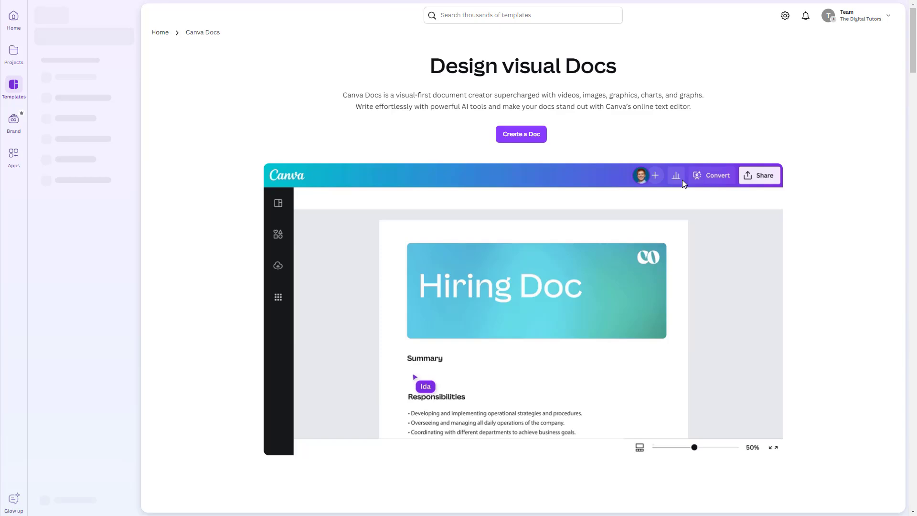
{"action": "scroll", "coordinate": [682, 180], "scroll_direction": "down", "scroll_amount": 1}
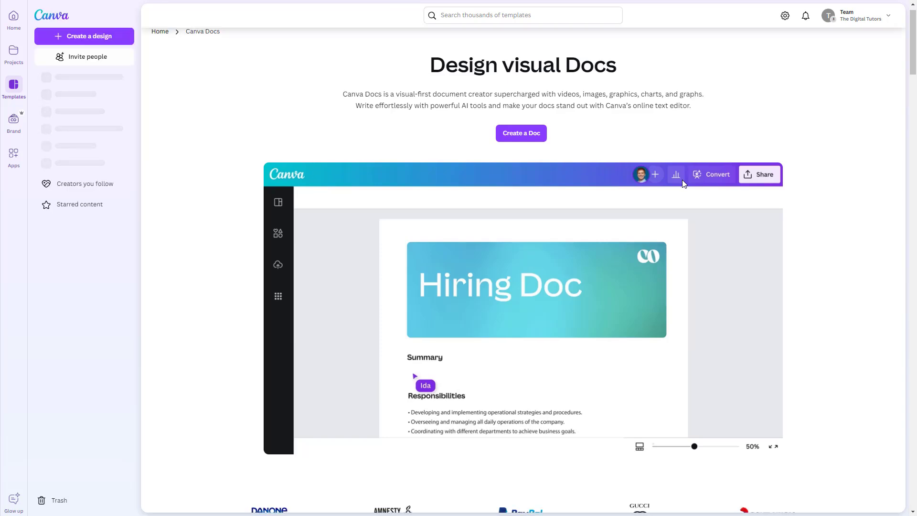
{"action": "scroll", "coordinate": [682, 181], "scroll_direction": "down", "scroll_amount": 1}
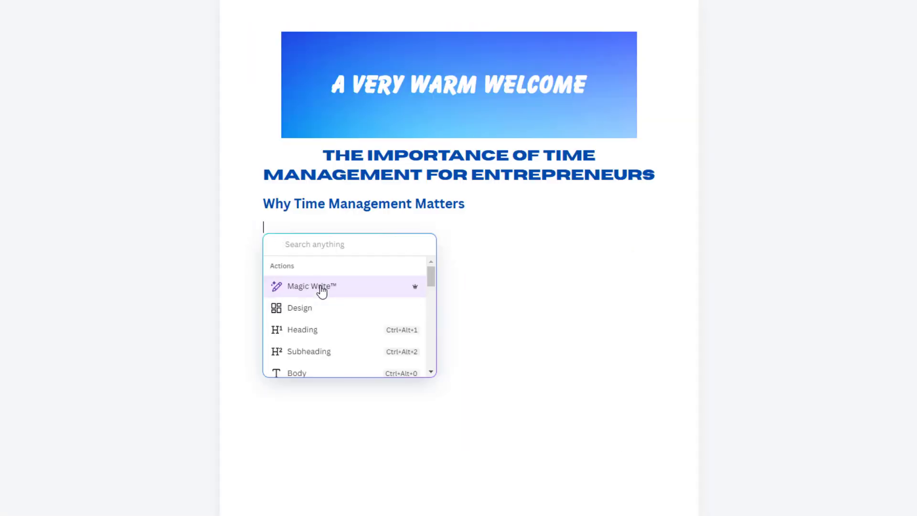
Generate text with Magic Write under "Why Time Management Matters" using the prompt "write five time management tips for entrepreneurs"
{"action": "left_click", "coordinate": [321, 289]}
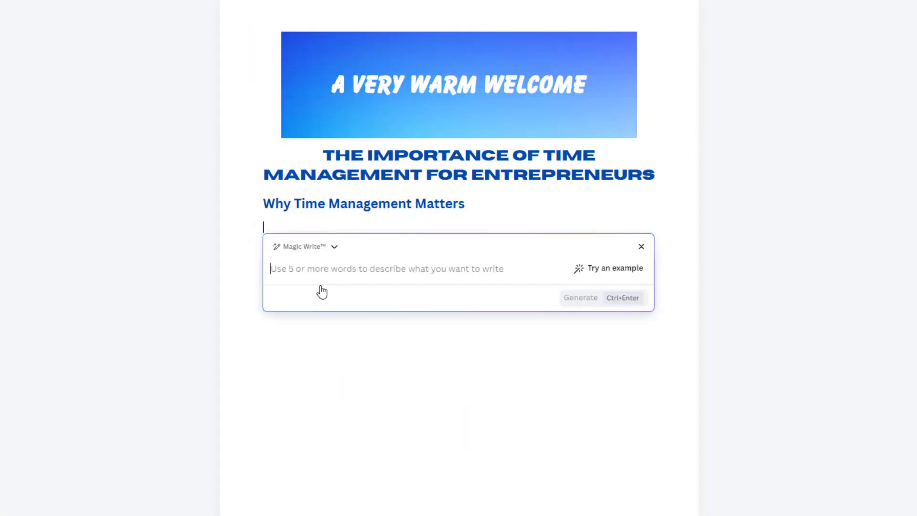
{"action": "type", "text": "W"}
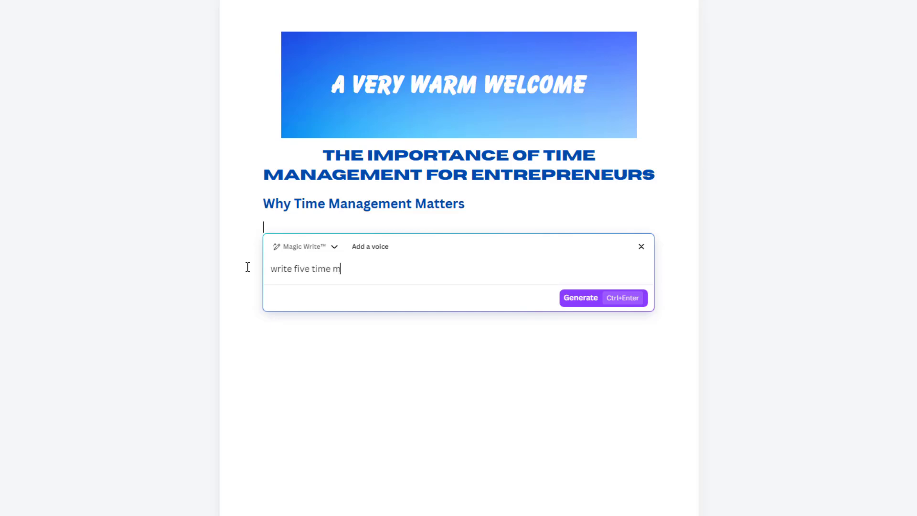
{"action": "type", "text": "rite five time management tips for entreprenu"}
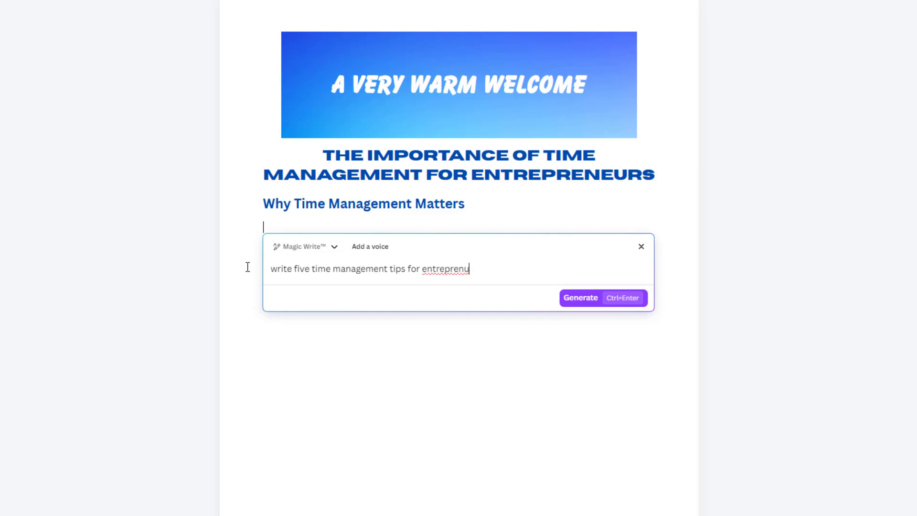
{"action": "key", "text": "BackSpace"}
{"action": "left_click", "coordinate": [574, 302]}
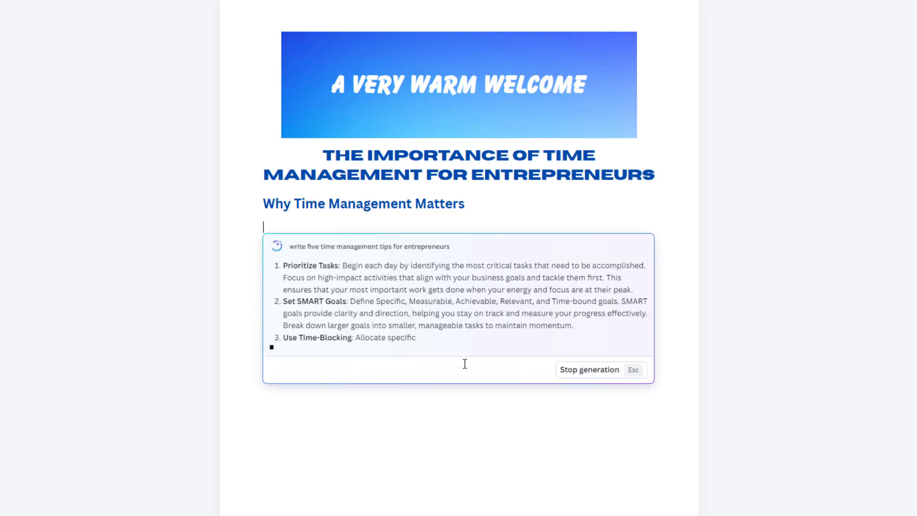
Insert the generated tips into the document and start new lines after the fifth tip
{"action": "scroll", "coordinate": [424, 349], "scroll_direction": "down", "scroll_amount": 1}
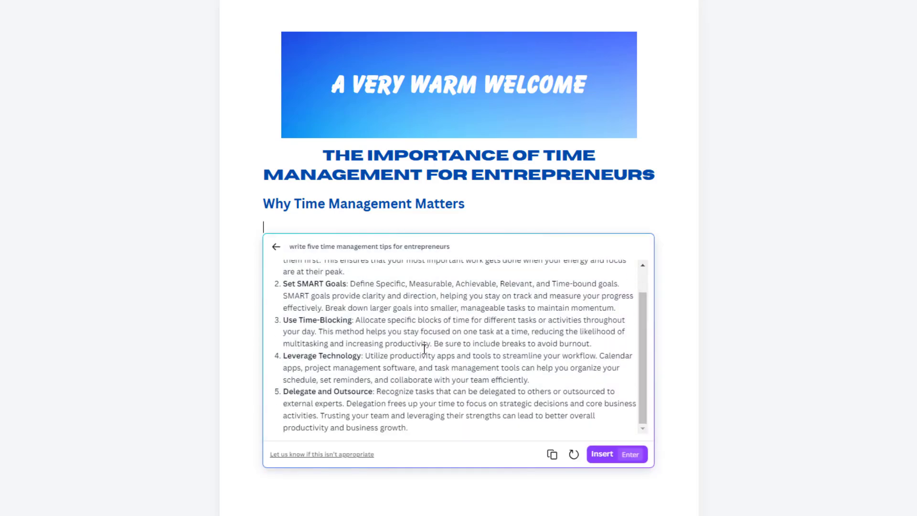
{"action": "left_click", "coordinate": [603, 455]}
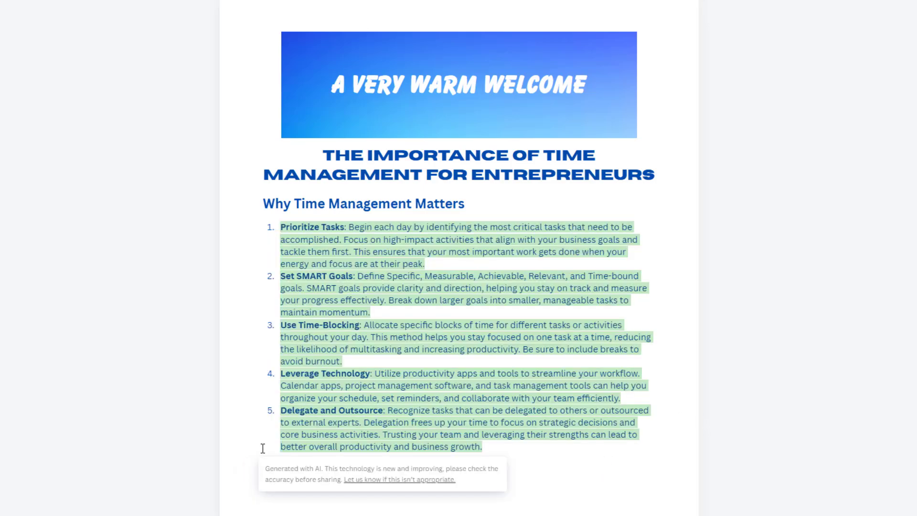
{"action": "left_click", "coordinate": [368, 358]}
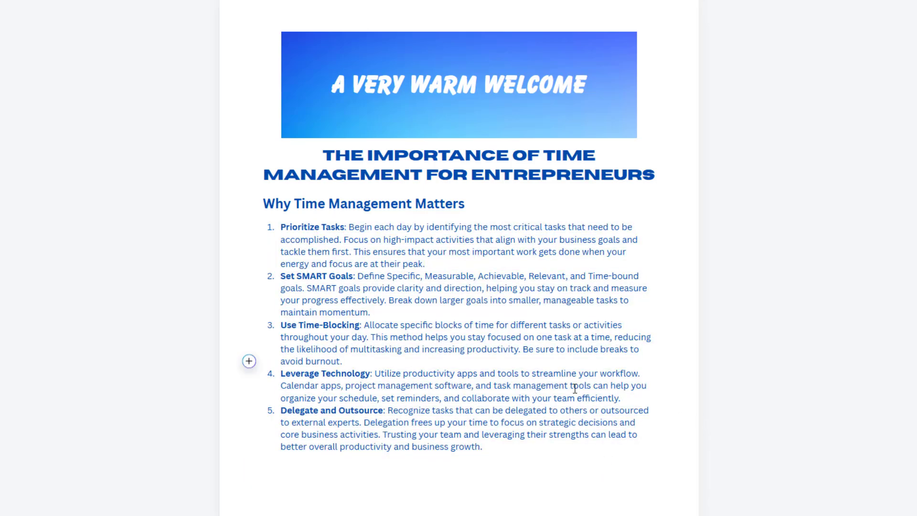
{"action": "left_click", "coordinate": [493, 447]}
{"action": "key", "text": "Return"}
{"action": "key", "text": "Return"}
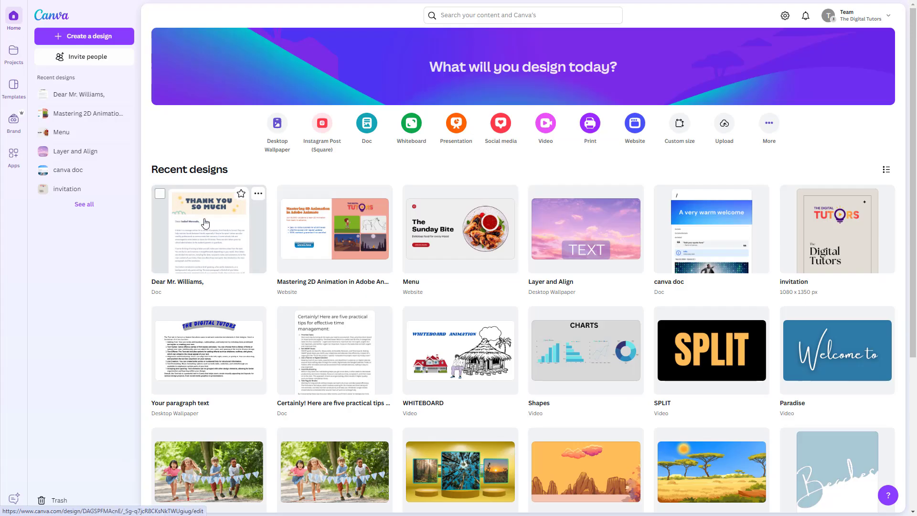
Look through the full collection of Docs templates and create a blank Doc from it
{"action": "left_click", "coordinate": [102, 40]}
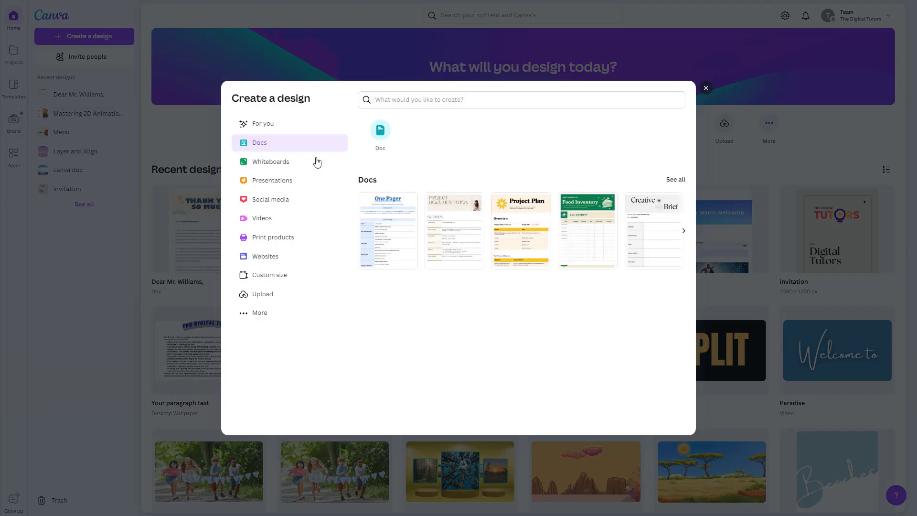
{"action": "left_click", "coordinate": [675, 180]}
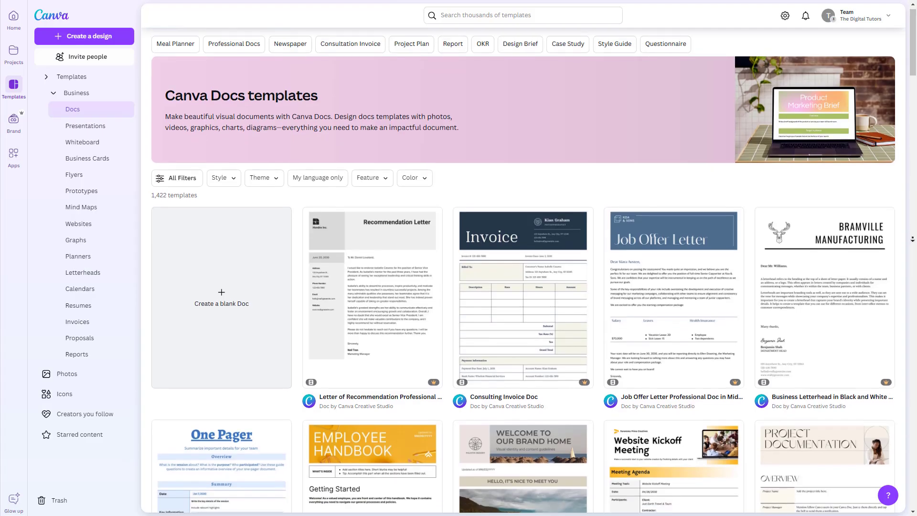
{"action": "scroll", "coordinate": [913, 243], "scroll_direction": "down", "scroll_amount": 3}
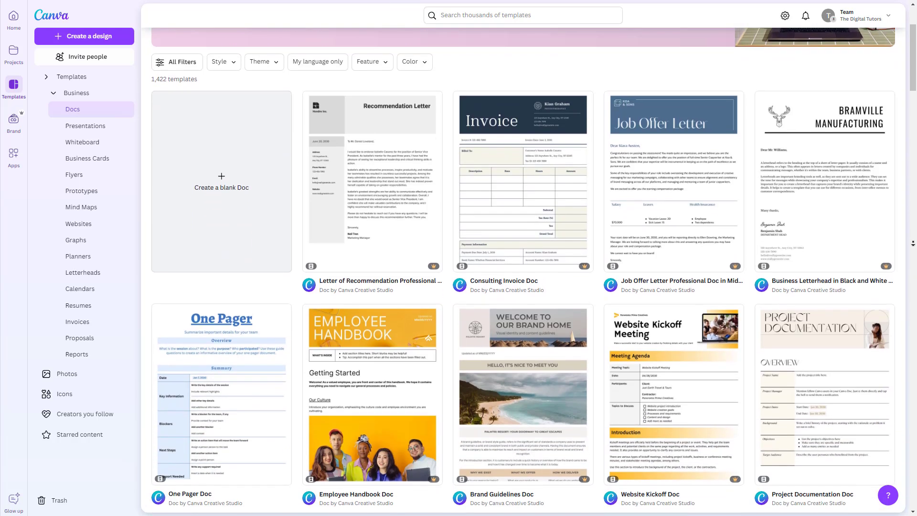
{"action": "scroll", "coordinate": [913, 243], "scroll_direction": "down", "scroll_amount": 3}
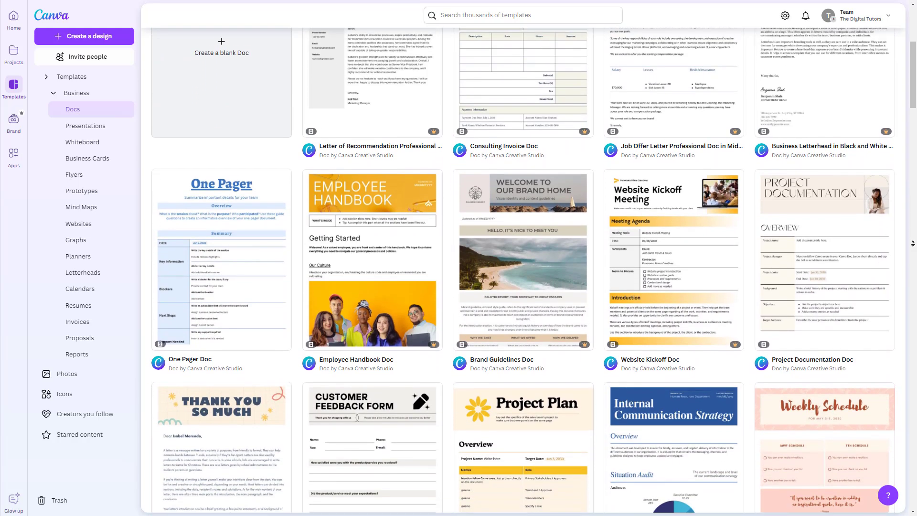
{"action": "scroll", "coordinate": [913, 243], "scroll_direction": "down", "scroll_amount": 3}
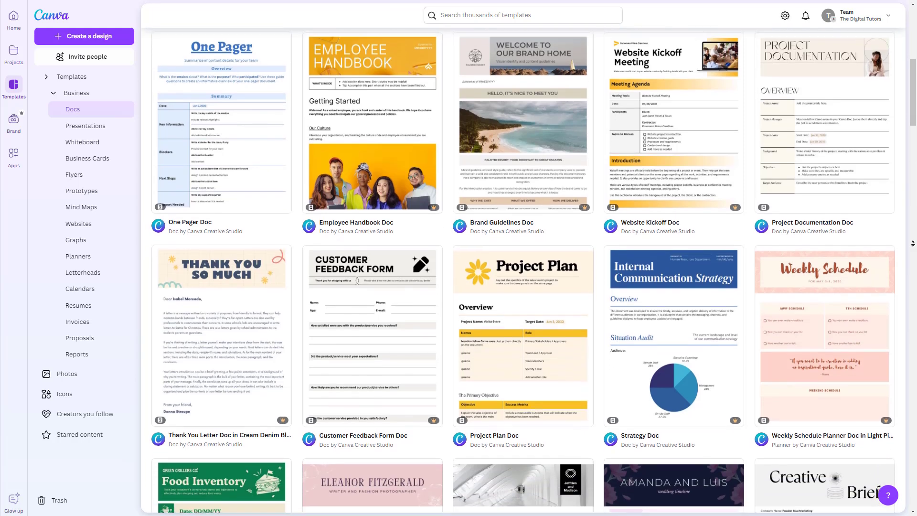
{"action": "scroll", "coordinate": [913, 243], "scroll_direction": "down", "scroll_amount": 3}
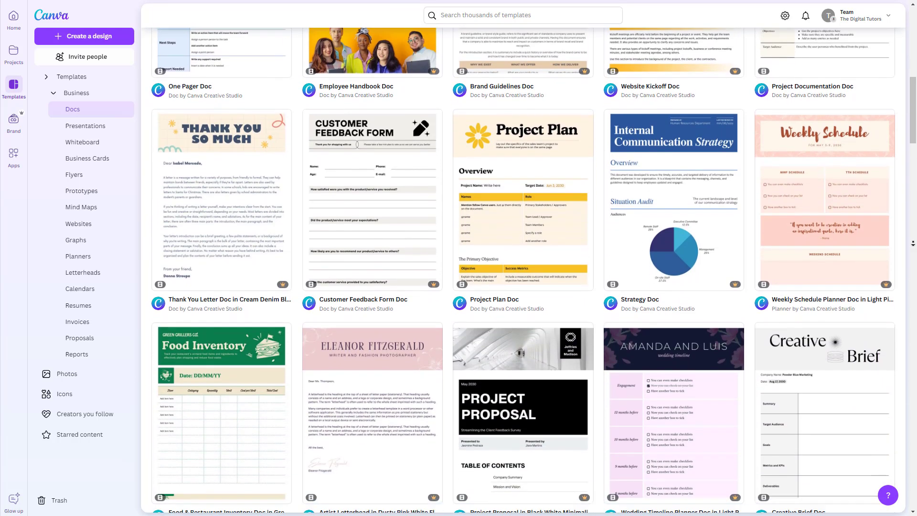
{"action": "scroll", "coordinate": [913, 243], "scroll_direction": "down", "scroll_amount": 3}
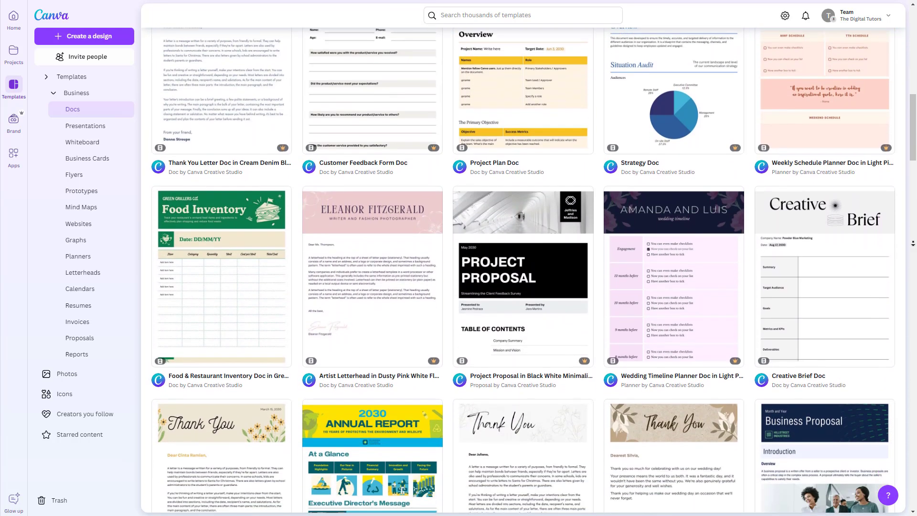
{"action": "scroll", "coordinate": [913, 243], "scroll_direction": "down", "scroll_amount": 2}
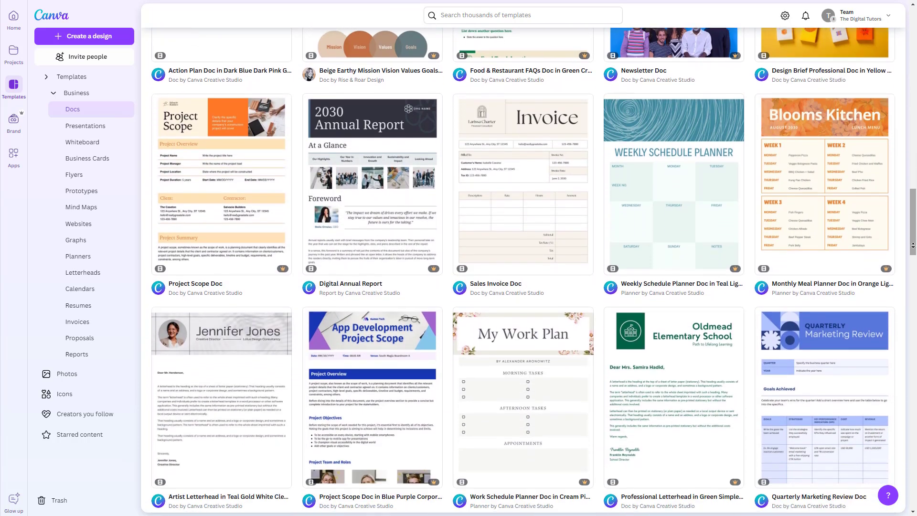
{"action": "left_click_drag", "start_coordinate": [913, 243], "coordinate": [913, 55]}
{"action": "left_click", "coordinate": [225, 301]}
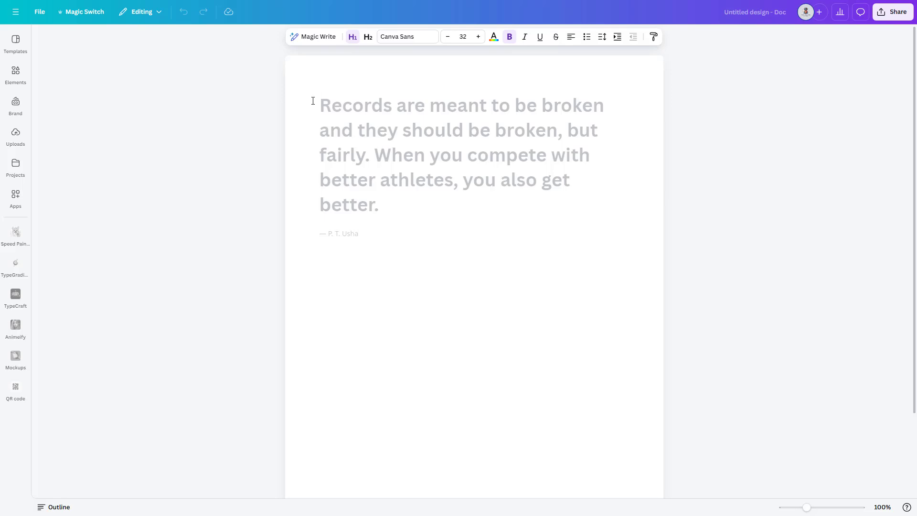
{"action": "type", "text": "/"}
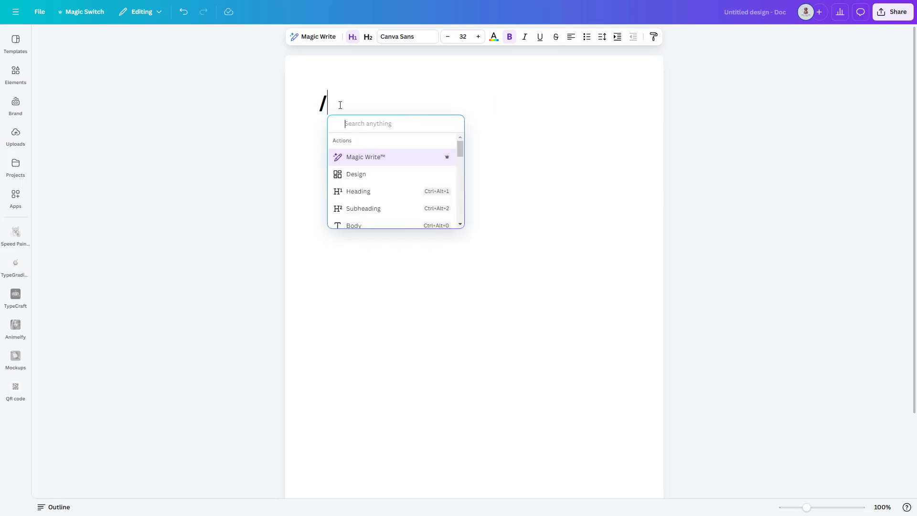
{"action": "left_click", "coordinate": [339, 103]}
{"action": "key", "text": "BackSpace"}
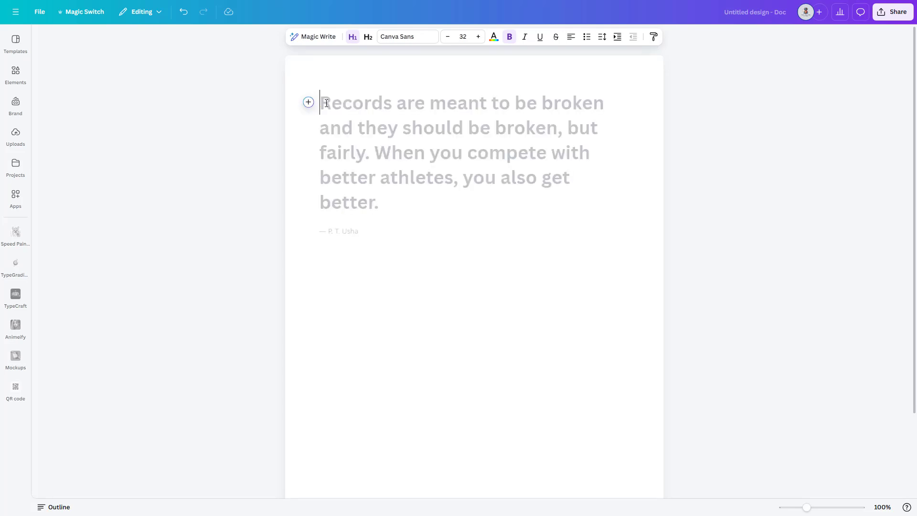
Add a Heading at the start of the blank Doc reading "The Importance of Time Management for Entrepreneurs"
{"action": "left_click", "coordinate": [308, 103]}
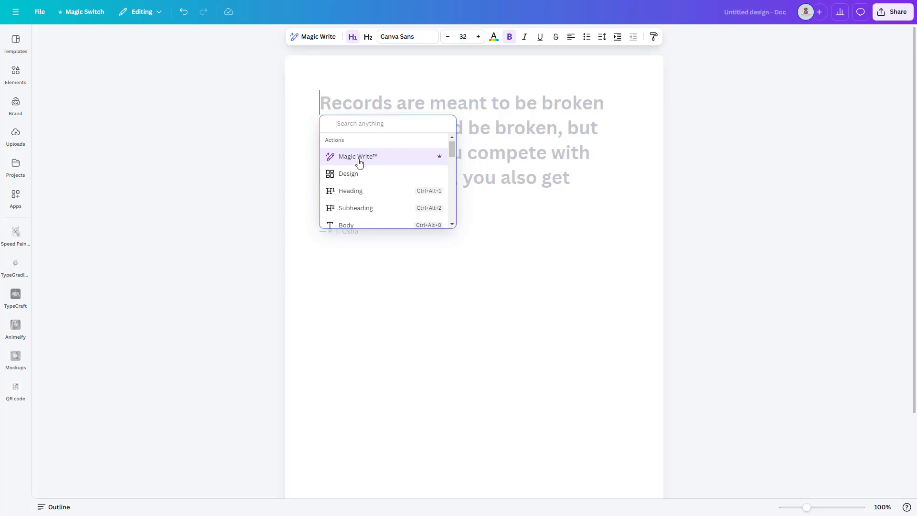
{"action": "scroll", "coordinate": [392, 168], "scroll_direction": "down", "scroll_amount": 1}
{"action": "scroll", "coordinate": [450, 158], "scroll_direction": "down", "scroll_amount": 1}
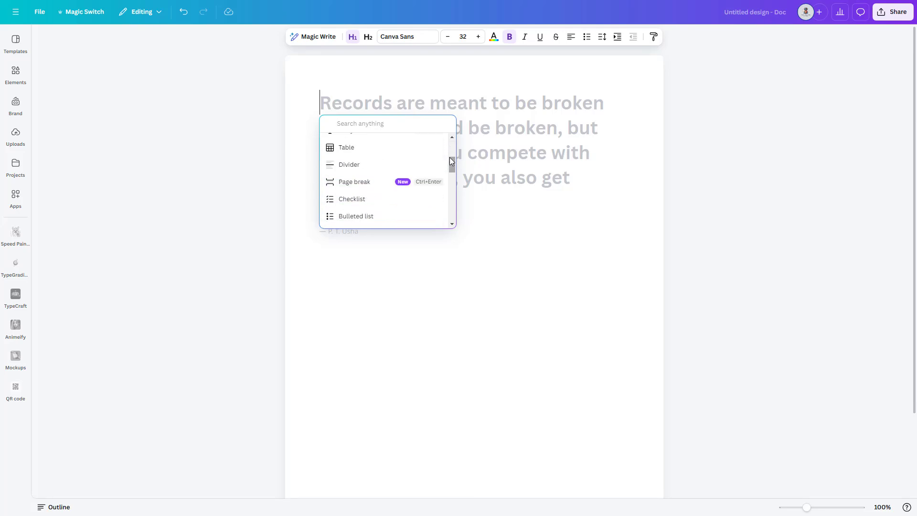
{"action": "scroll", "coordinate": [450, 161], "scroll_direction": "down", "scroll_amount": 1}
{"action": "scroll", "coordinate": [450, 161], "scroll_direction": "down", "scroll_amount": 1}
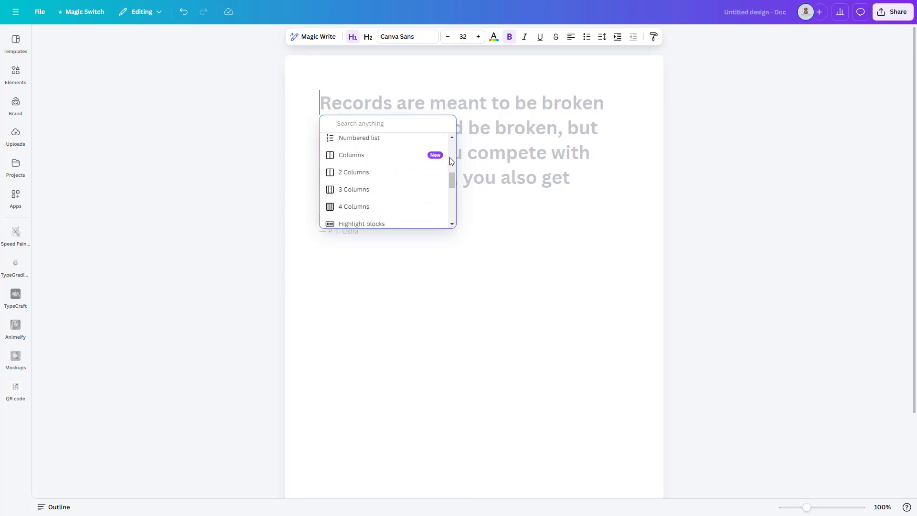
{"action": "scroll", "coordinate": [348, 194], "scroll_direction": "up", "scroll_amount": 4}
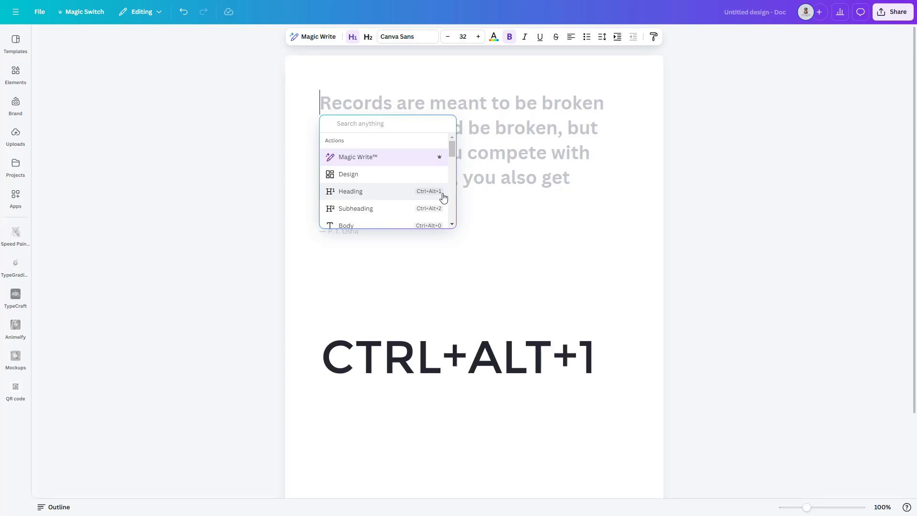
{"action": "left_click", "coordinate": [353, 196]}
{"action": "type", "text": "The I"}
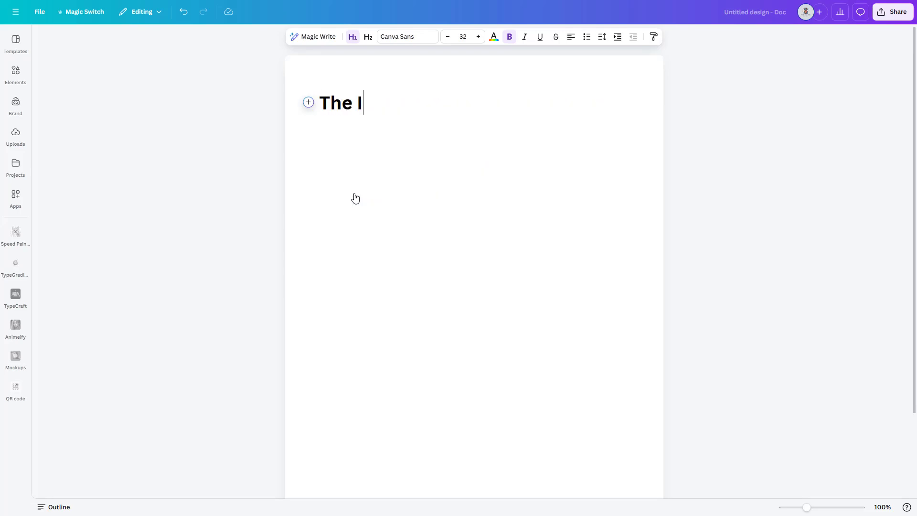
{"action": "type", "text": "mportance of Time "}
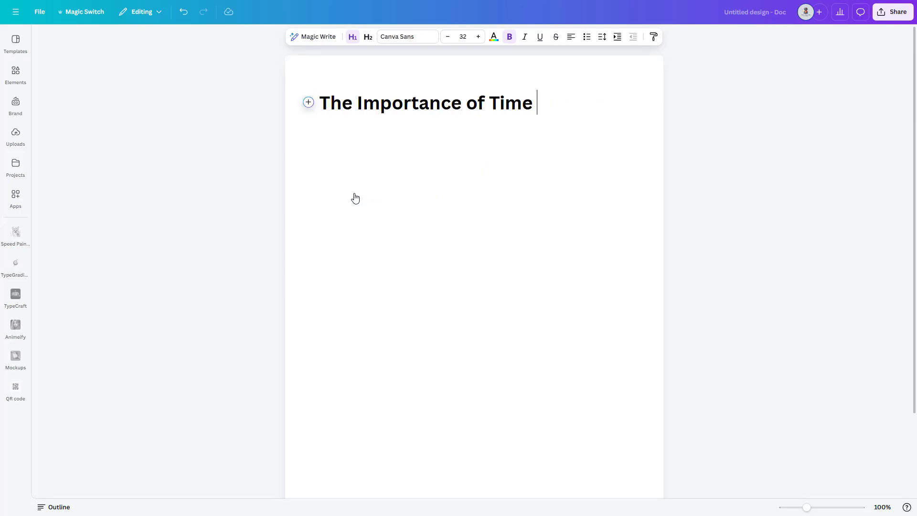
{"action": "type", "text": "Management for Entrepreneurs"}
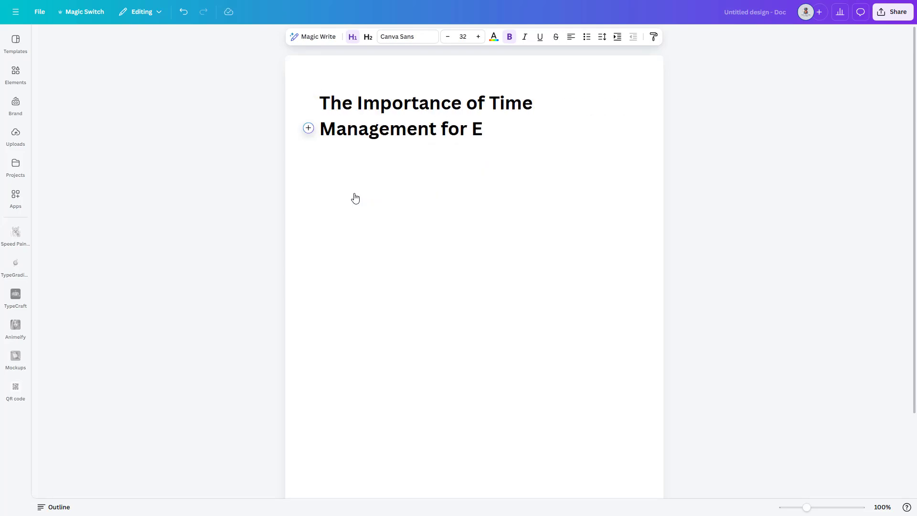
Change the font of the whole title to Horizon from The Digital Tutors brand fonts
{"action": "left_click_drag", "start_coordinate": [321, 104], "coordinate": [601, 129]}
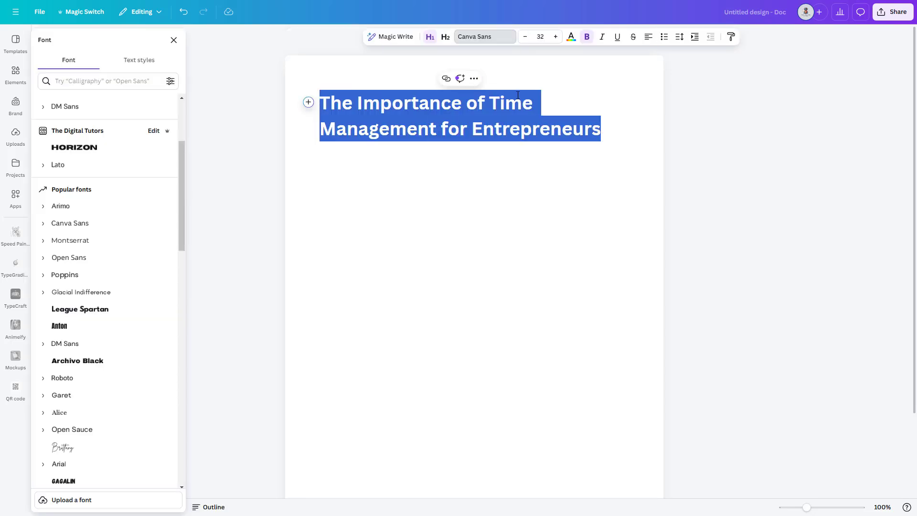
{"action": "left_click", "coordinate": [492, 36]}
{"action": "left_click", "coordinate": [429, 38]}
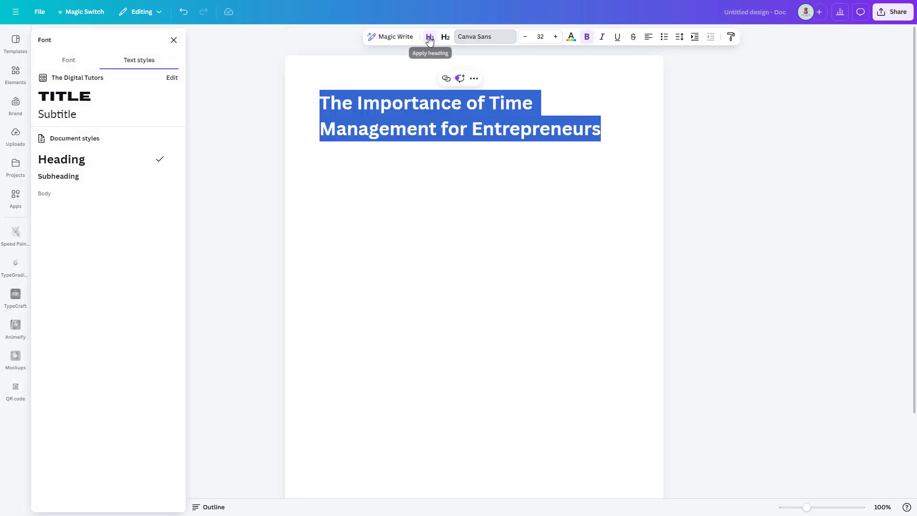
{"action": "left_click", "coordinate": [89, 59]}
{"action": "left_click", "coordinate": [72, 151]}
{"action": "scroll", "coordinate": [105, 239], "scroll_direction": "down", "scroll_amount": 2}
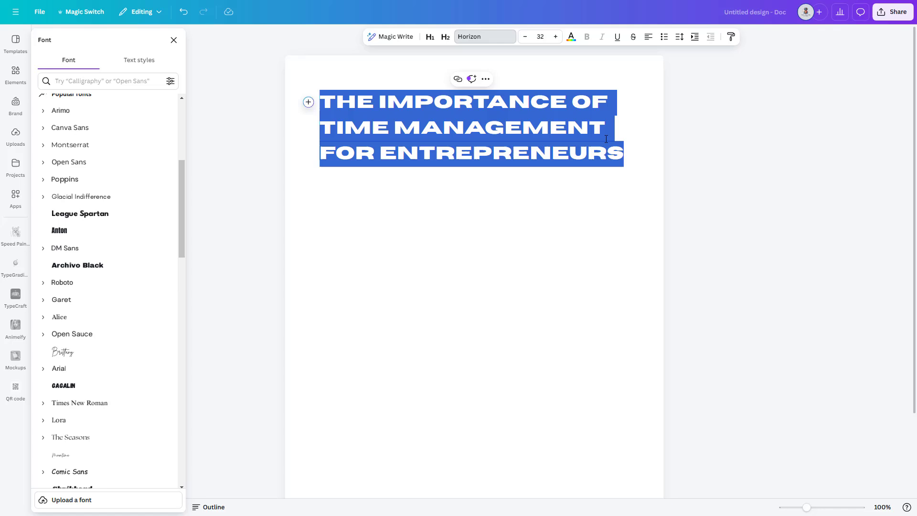
Reduce the title's font size to 19 and centre it on the page
{"action": "left_click", "coordinate": [525, 38]}
{"action": "left_click", "coordinate": [649, 37]}
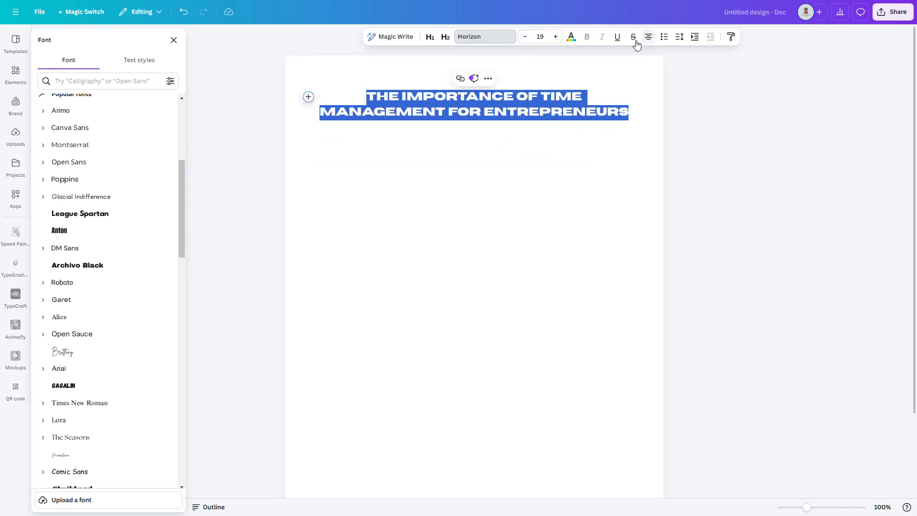
Change the title's text colour to the dark blue from the default solid colours
{"action": "left_click", "coordinate": [572, 36]}
{"action": "left_click", "coordinate": [168, 354]}
{"action": "left_click", "coordinate": [475, 223]}
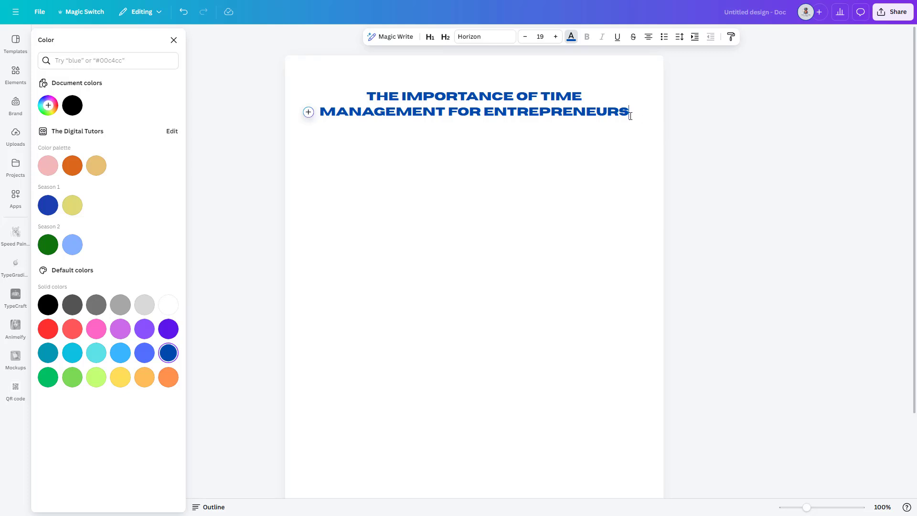
Add a Design block on a new line below the title and apply the "A very warm welcome" banner template
{"action": "key", "text": "Return"}
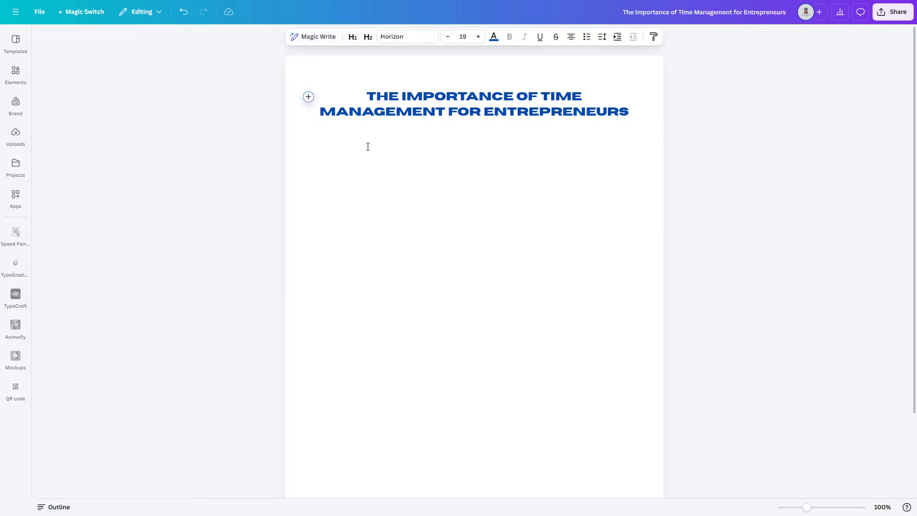
{"action": "left_click", "coordinate": [309, 132]}
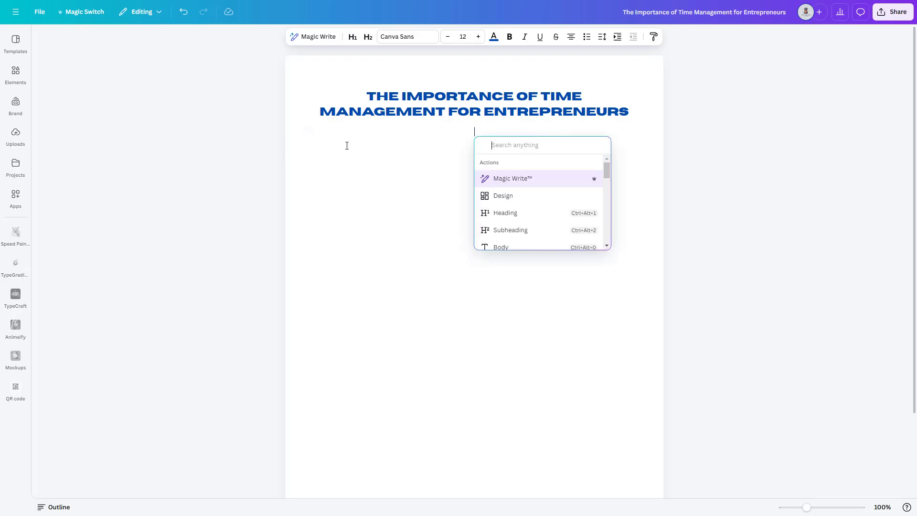
{"action": "left_click", "coordinate": [510, 201]}
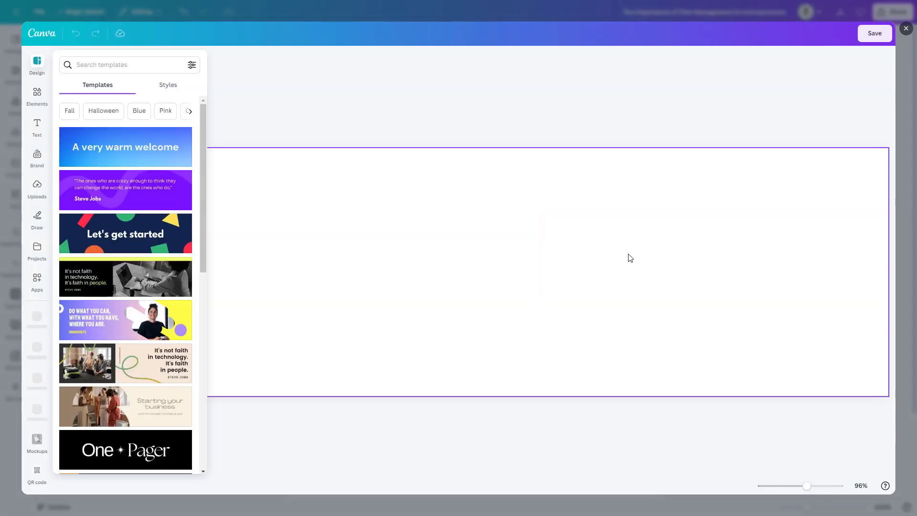
{"action": "left_click", "coordinate": [126, 151]}
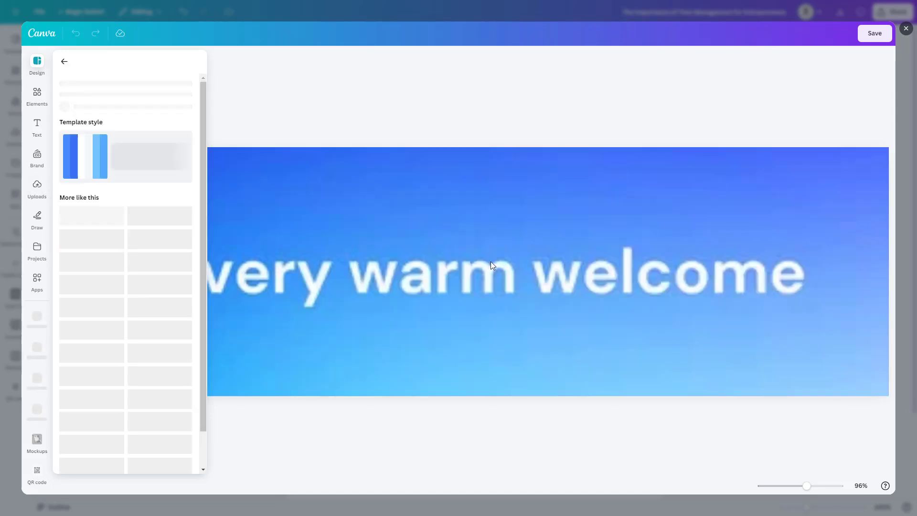
Change the banner text's font to Balloon Extra Bold and save the design into the document
{"action": "left_click", "coordinate": [491, 262]}
{"action": "left_click", "coordinate": [525, 280]}
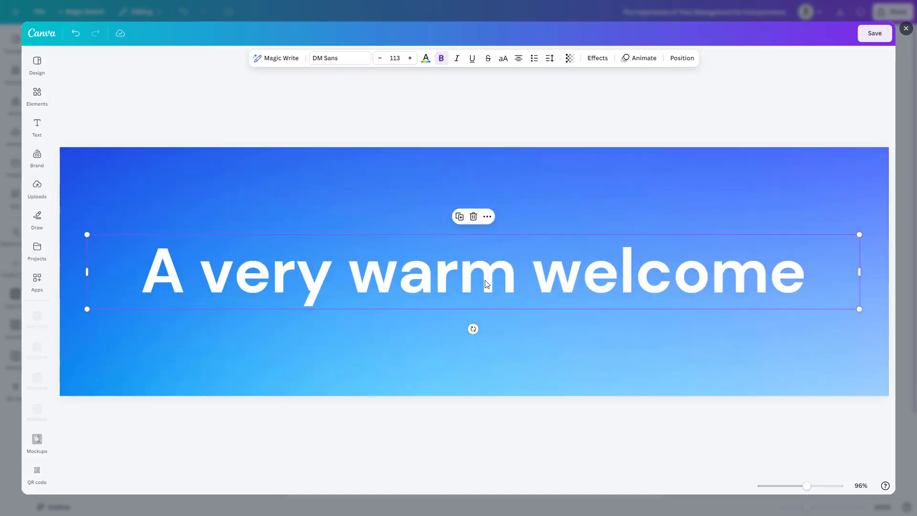
{"action": "left_click", "coordinate": [341, 63]}
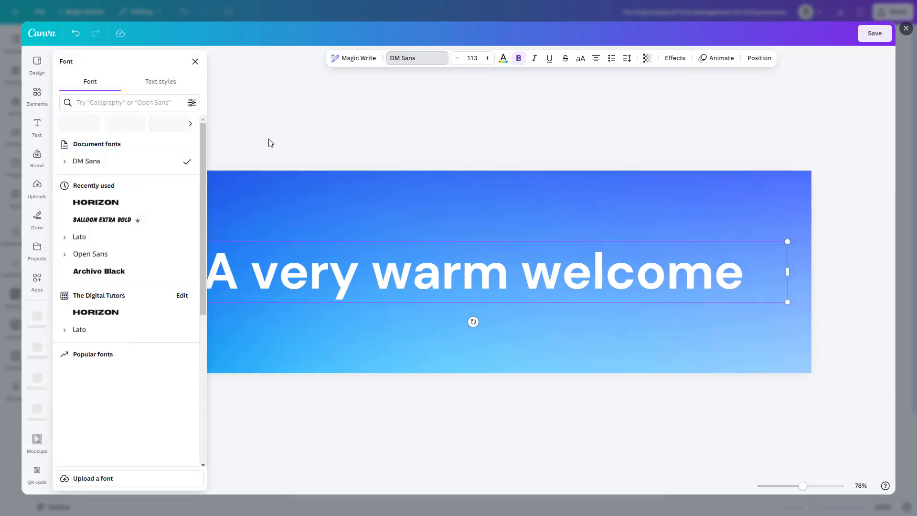
{"action": "left_click", "coordinate": [123, 220]}
{"action": "left_click", "coordinate": [489, 186]}
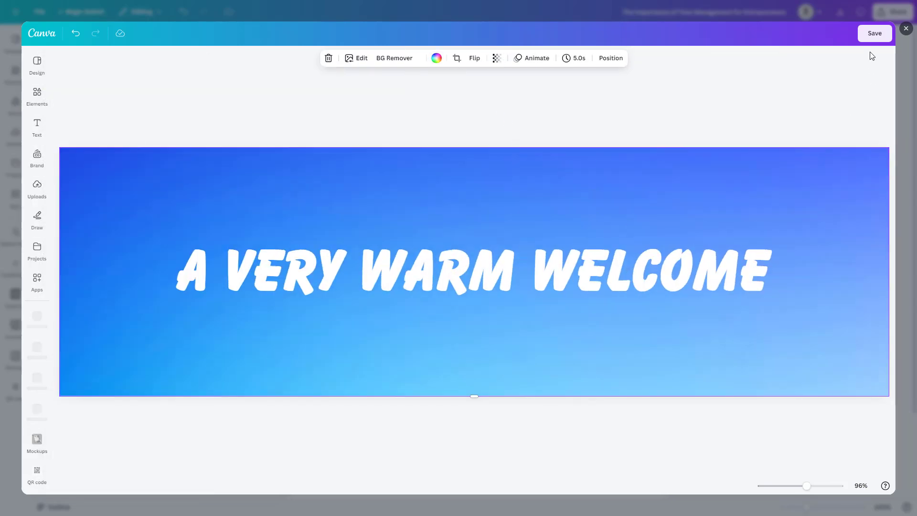
{"action": "left_click", "coordinate": [875, 33]}
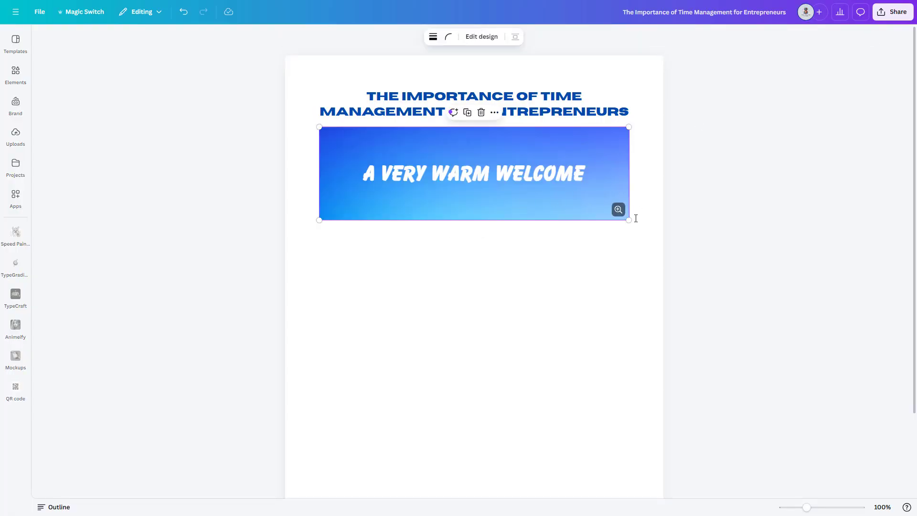
Shrink the banner slightly and move it above the title
{"action": "left_click_drag", "start_coordinate": [630, 222], "coordinate": [626, 192]}
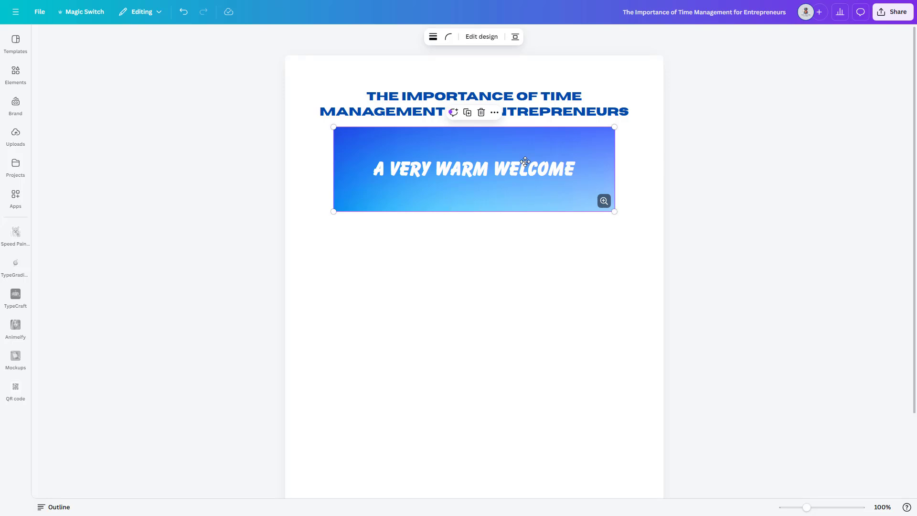
{"action": "left_click_drag", "start_coordinate": [525, 161], "coordinate": [521, 89]}
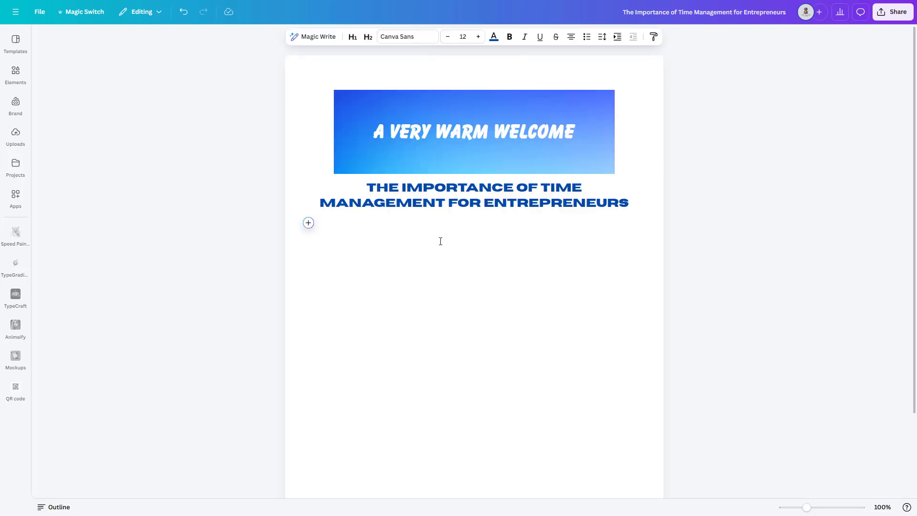
Add a left-aligned Subheading below the title reading "Why Time Management Matters"
{"action": "left_click", "coordinate": [308, 223]}
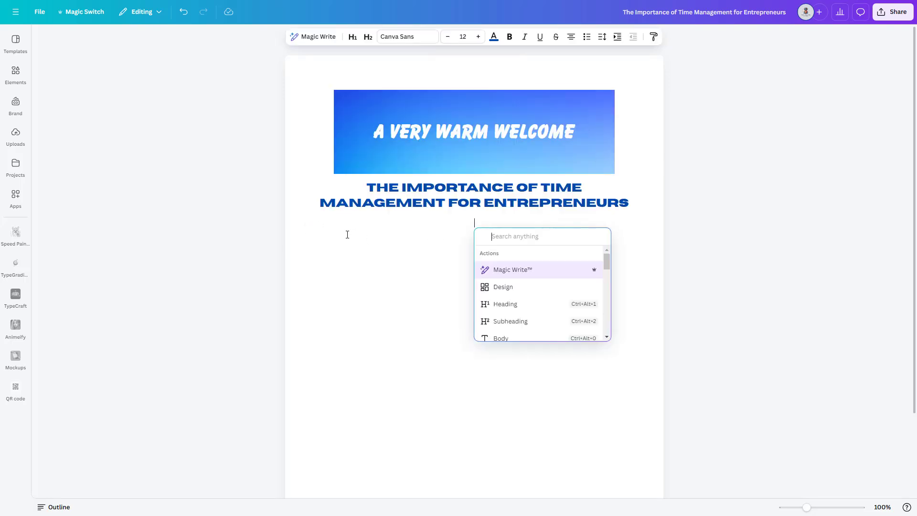
{"action": "left_click", "coordinate": [522, 325]}
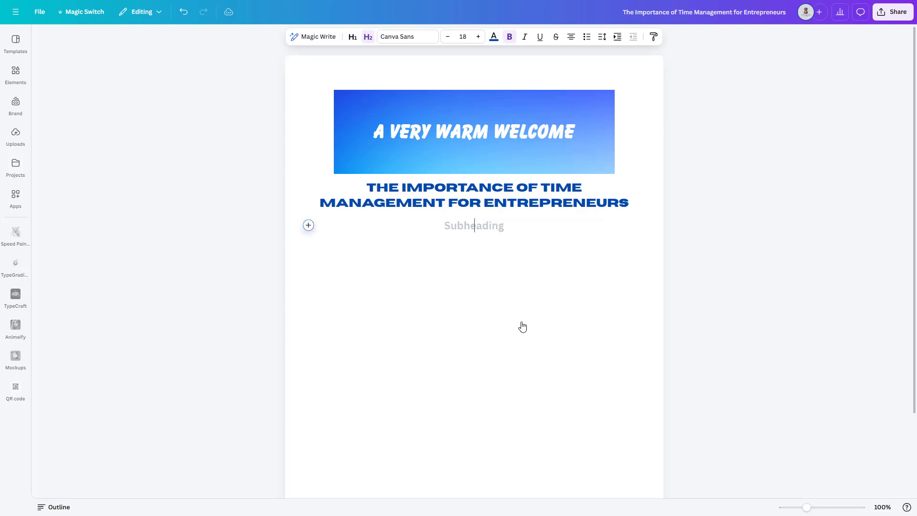
{"action": "key", "text": "ctrl+alt+2"}
{"action": "type", "text": "Wh"}
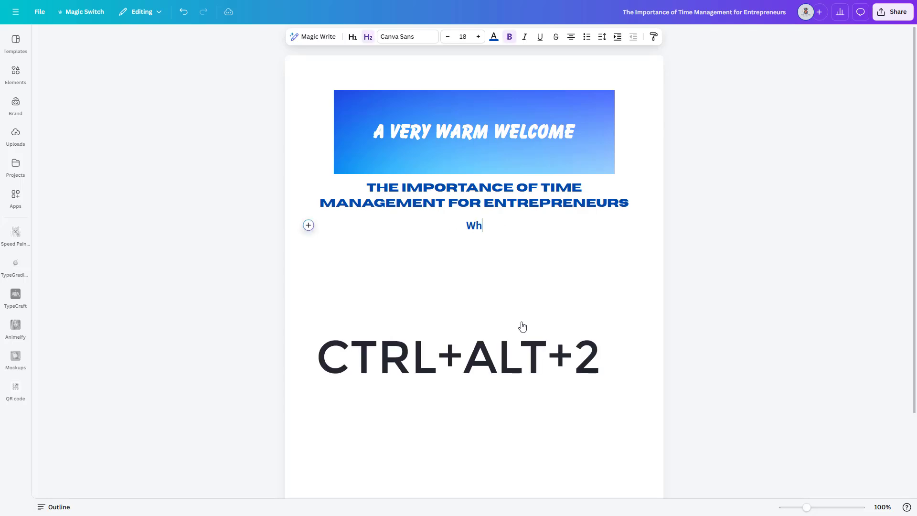
{"action": "type", "text": "y T"}
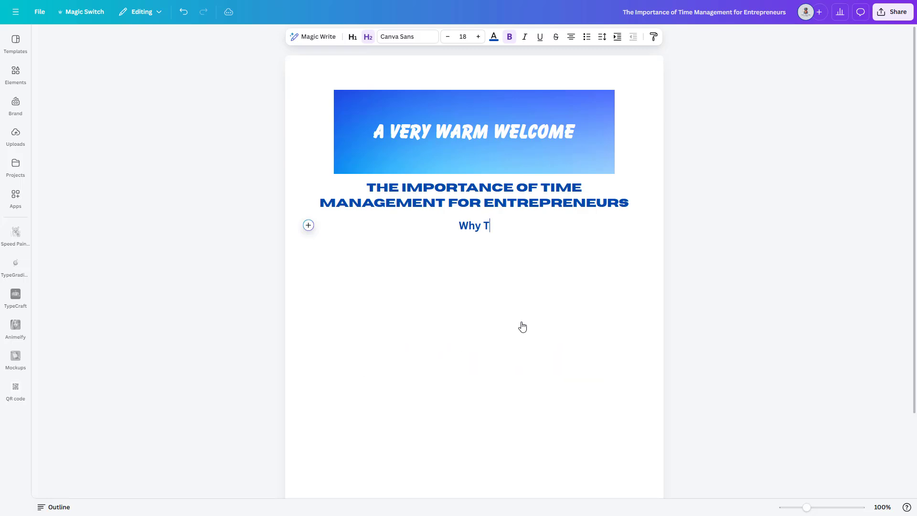
{"action": "type", "text": "ime Management Matters"}
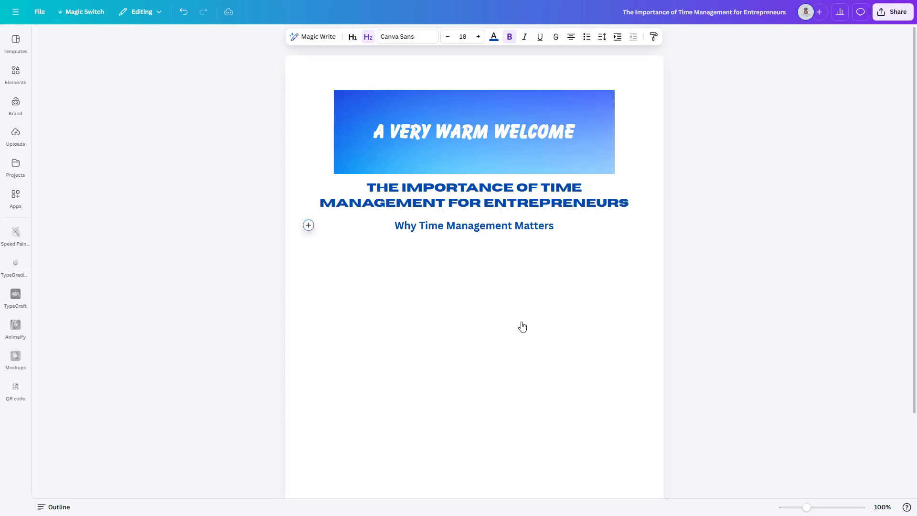
{"action": "key", "text": "ctrl+Left"}
{"action": "left_click", "coordinate": [571, 37]}
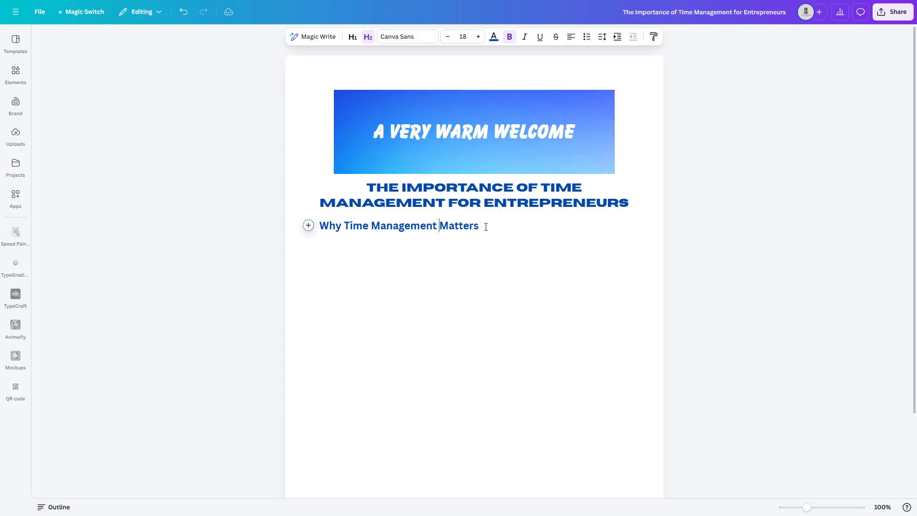
Generate text below the subheading with Magic Write from the prompt "write five time management tips for entrepreneurs"
{"action": "key", "text": "Return"}
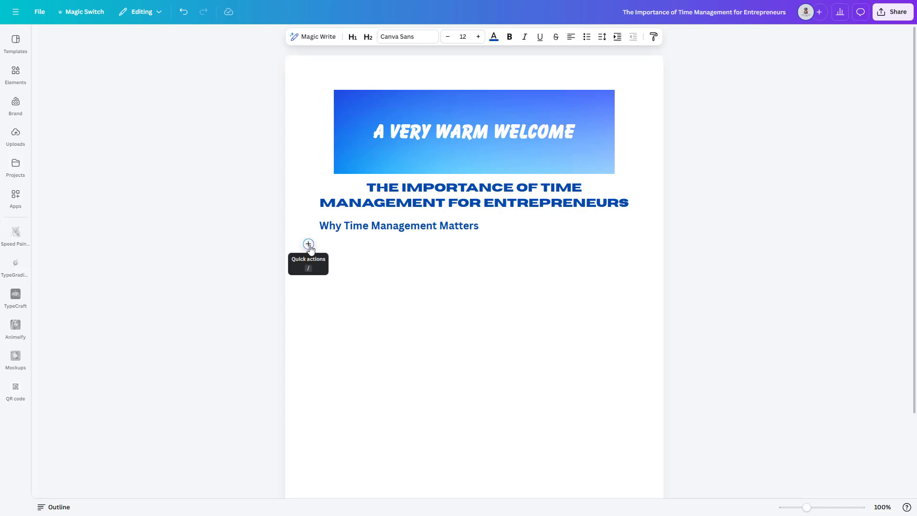
{"action": "left_click", "coordinate": [308, 244]}
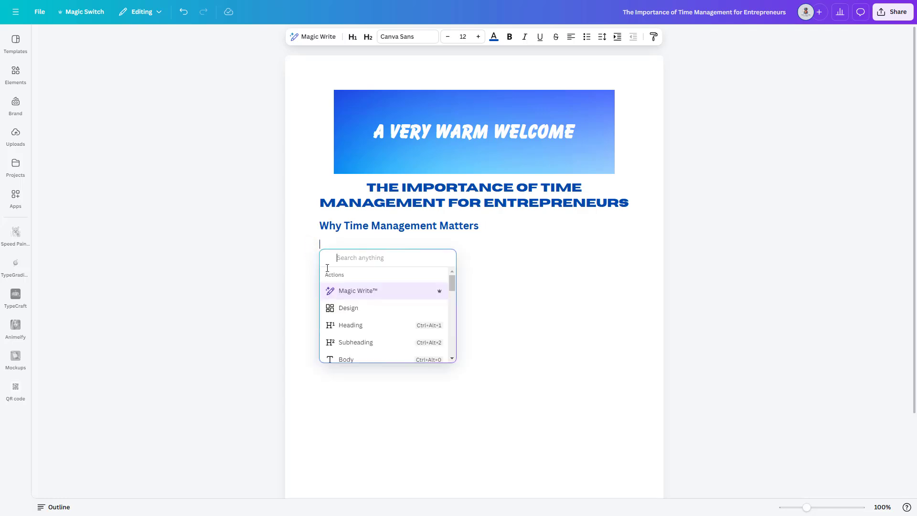
{"action": "left_click", "coordinate": [423, 298]}
{"action": "type", "text": "write five"}
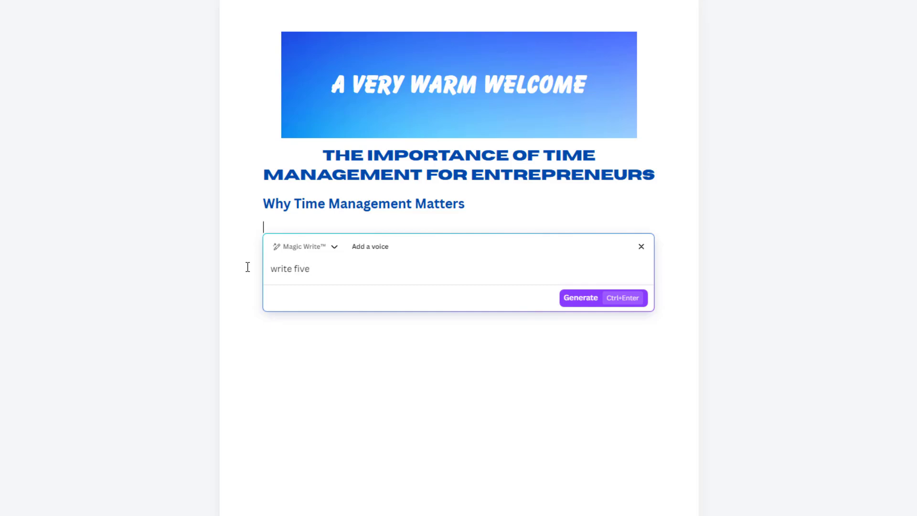
{"action": "type", "text": " time management tips for entr"}
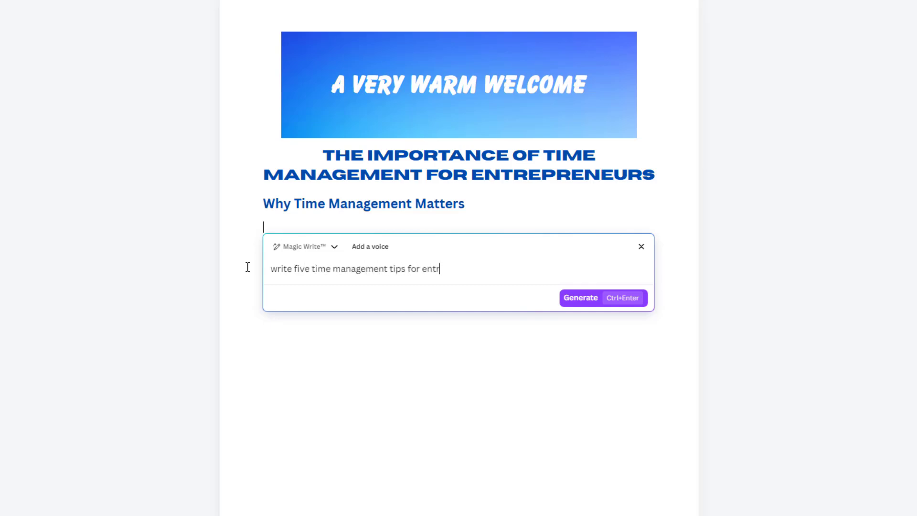
{"action": "type", "text": "eprenueurs"}
{"action": "left_click", "coordinate": [576, 304]}
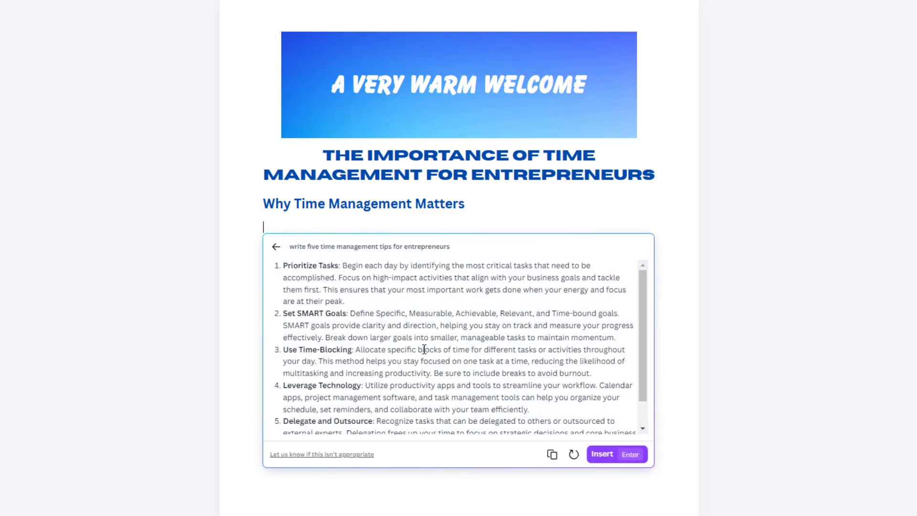
Read through the generated tips and insert them into the document under the subheading
{"action": "scroll", "coordinate": [425, 349], "scroll_direction": "down", "scroll_amount": 2}
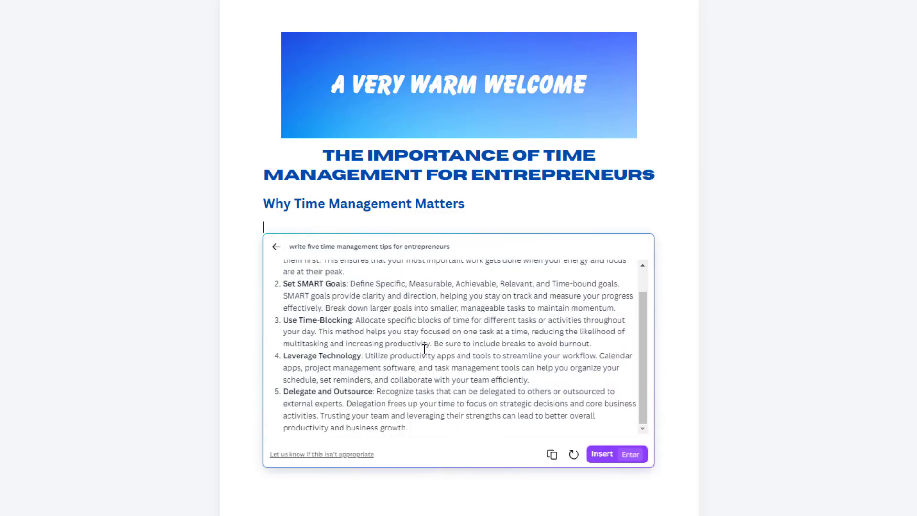
{"action": "left_click", "coordinate": [603, 454]}
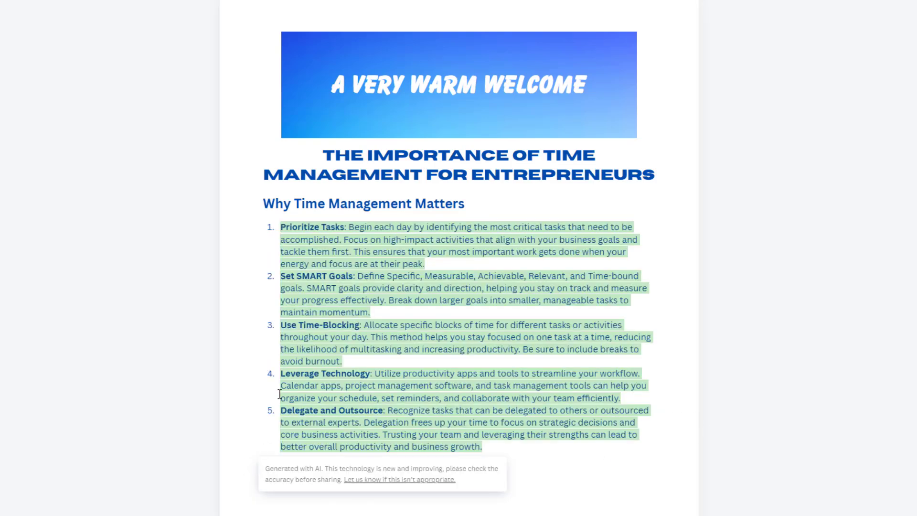
{"action": "left_click", "coordinate": [365, 354]}
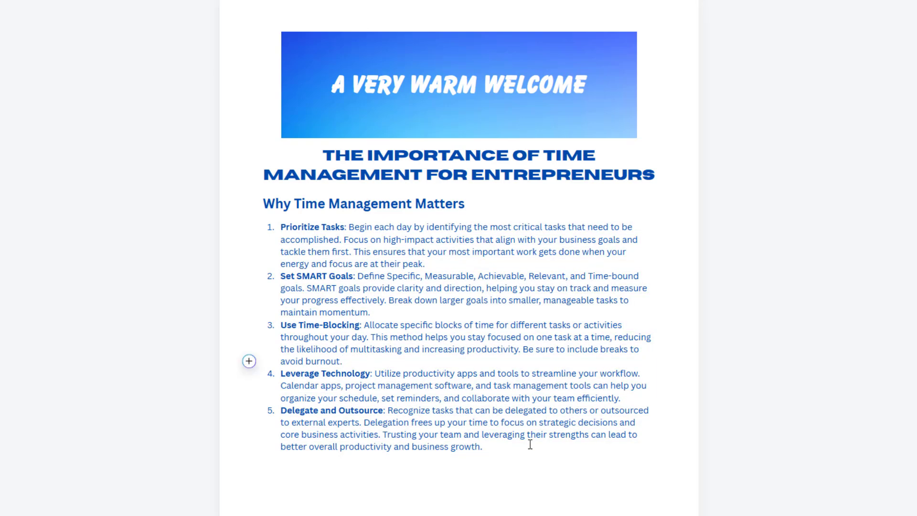
Leave some empty lines after the numbered list and insert a 3x3 table there
{"action": "left_click", "coordinate": [495, 448]}
{"action": "key", "text": "Return"}
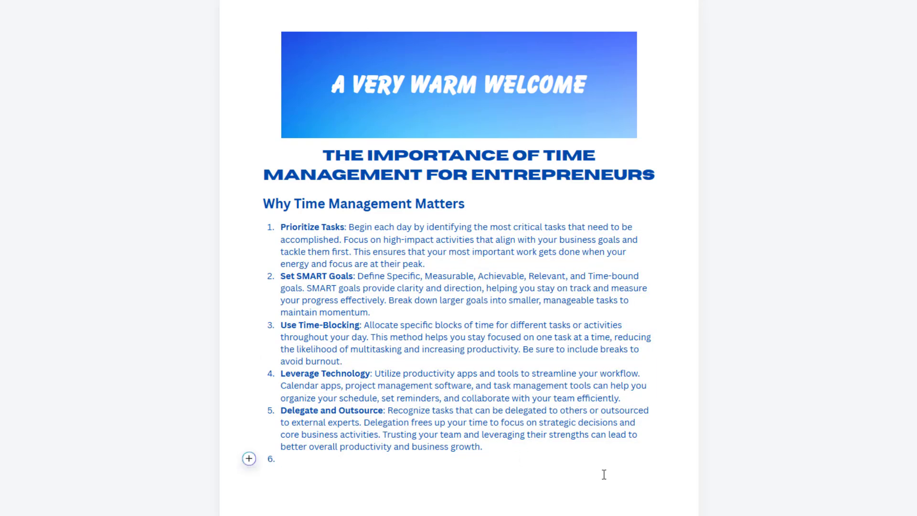
{"action": "key", "text": "Return"}
{"action": "key", "text": "Return"}
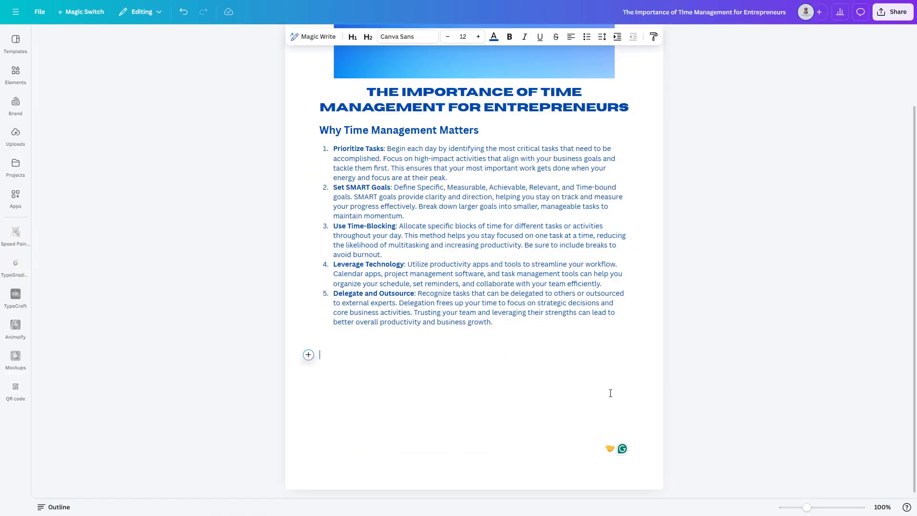
{"action": "left_click", "coordinate": [308, 355]}
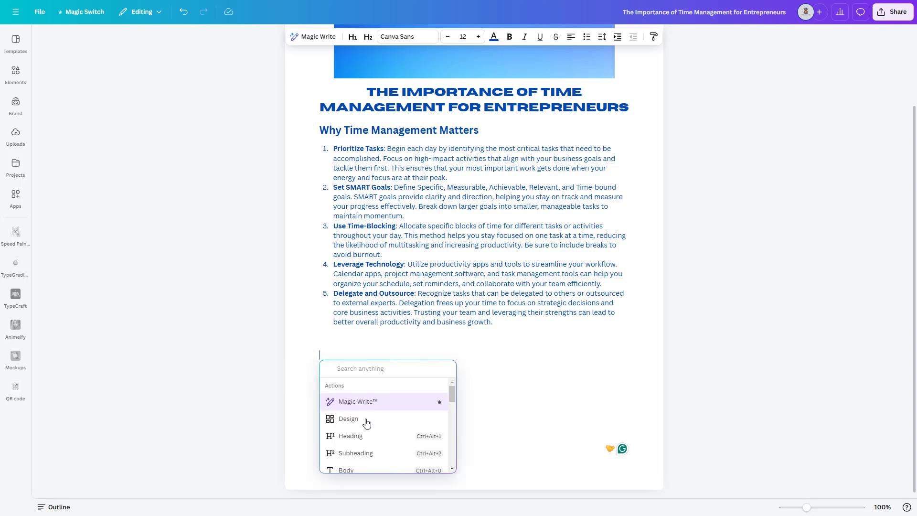
{"action": "scroll", "coordinate": [365, 425], "scroll_direction": "down", "scroll_amount": 3}
{"action": "left_click", "coordinate": [351, 393]}
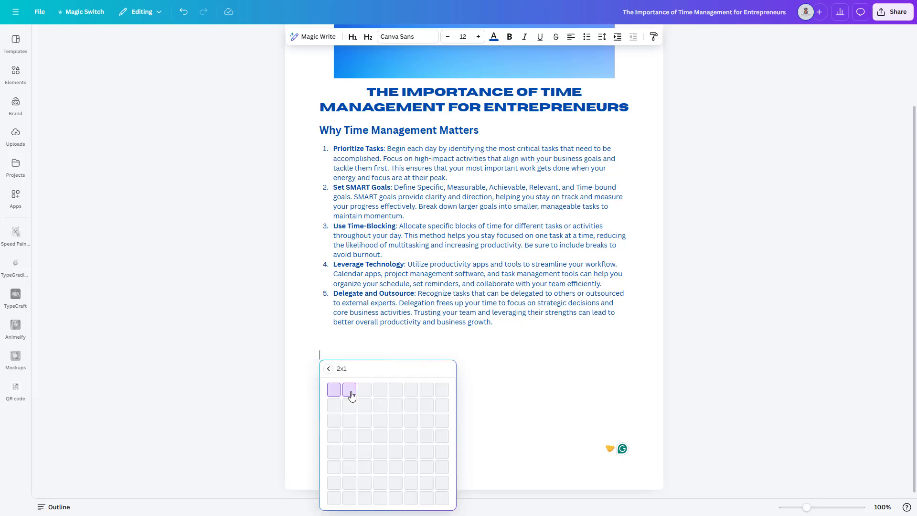
{"action": "left_click", "coordinate": [367, 420]}
Fill the table's first column with the header "Sr" and the row numbers 1 and 2
{"action": "type", "text": "Sr"}
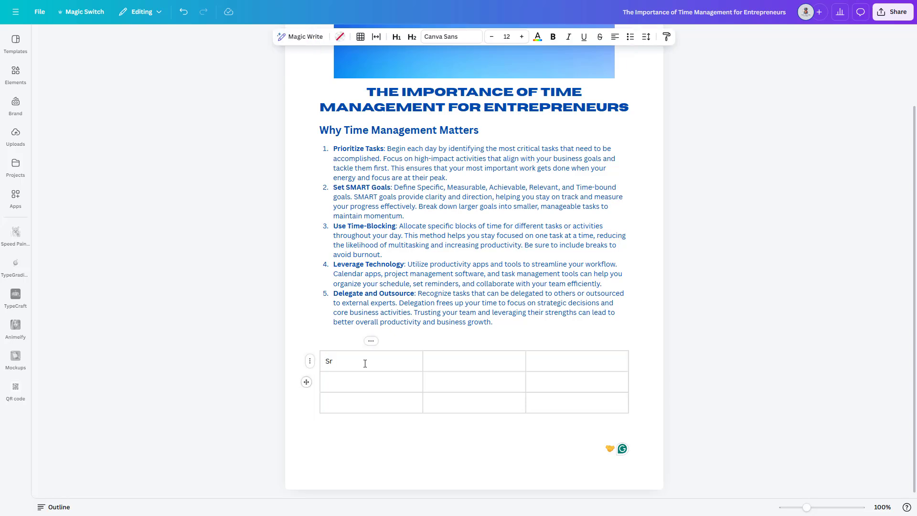
{"action": "key", "text": "Tab"}
{"action": "key", "text": "Tab"}
{"action": "key", "text": "Tab"}
{"action": "type", "text": "1"}
Insert a bar chart on the empty line below the table
{"action": "left_click", "coordinate": [427, 436]}
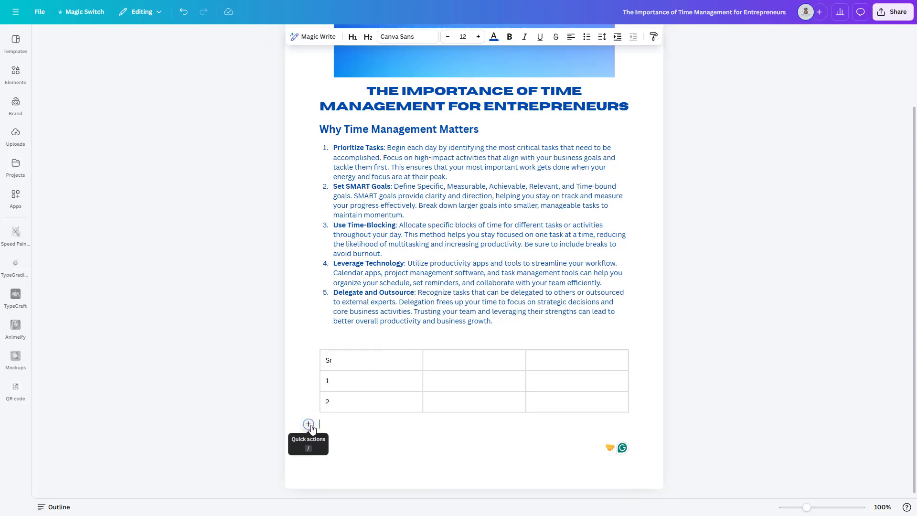
{"action": "left_click", "coordinate": [309, 424]}
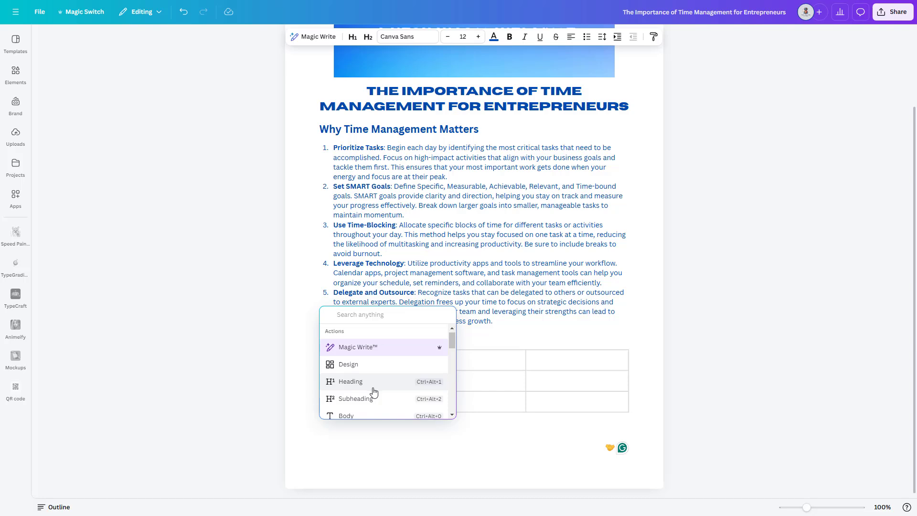
{"action": "scroll", "coordinate": [374, 391], "scroll_direction": "down", "scroll_amount": 5}
{"action": "scroll", "coordinate": [374, 392], "scroll_direction": "down", "scroll_amount": 5}
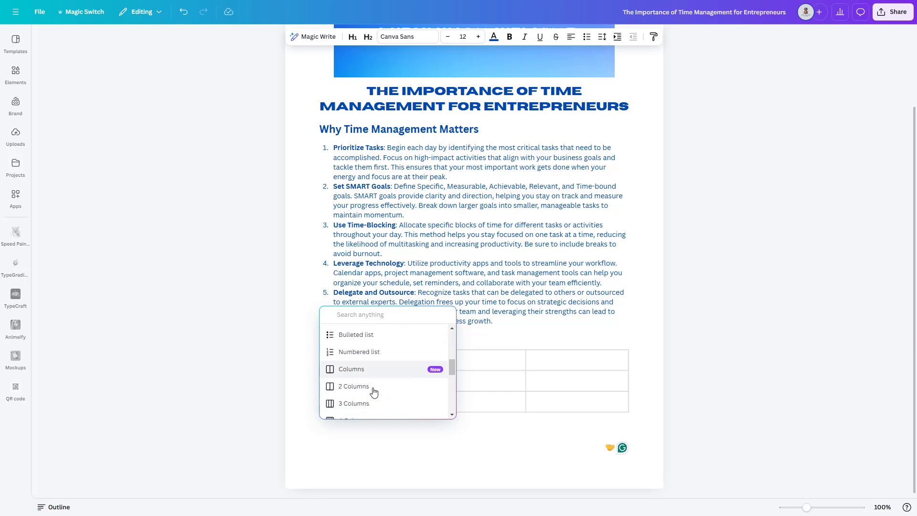
{"action": "scroll", "coordinate": [374, 392], "scroll_direction": "down", "scroll_amount": 2}
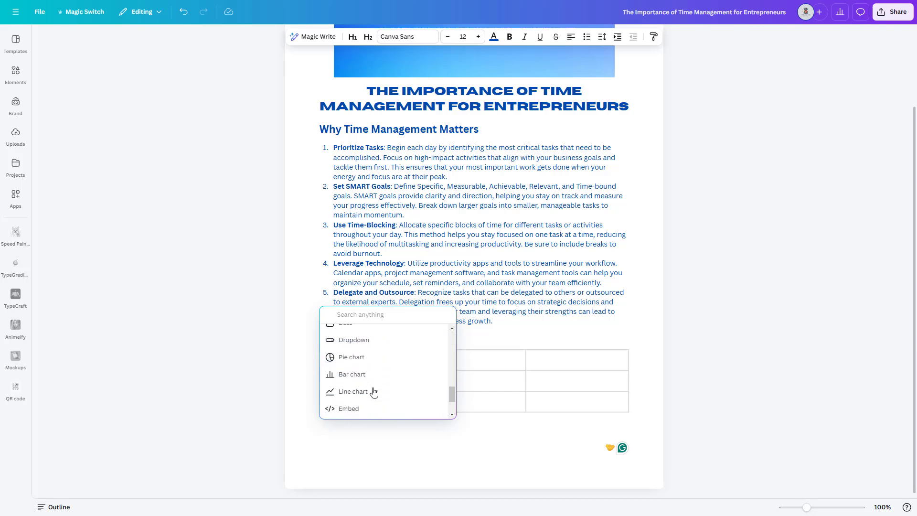
{"action": "left_click", "coordinate": [367, 389]}
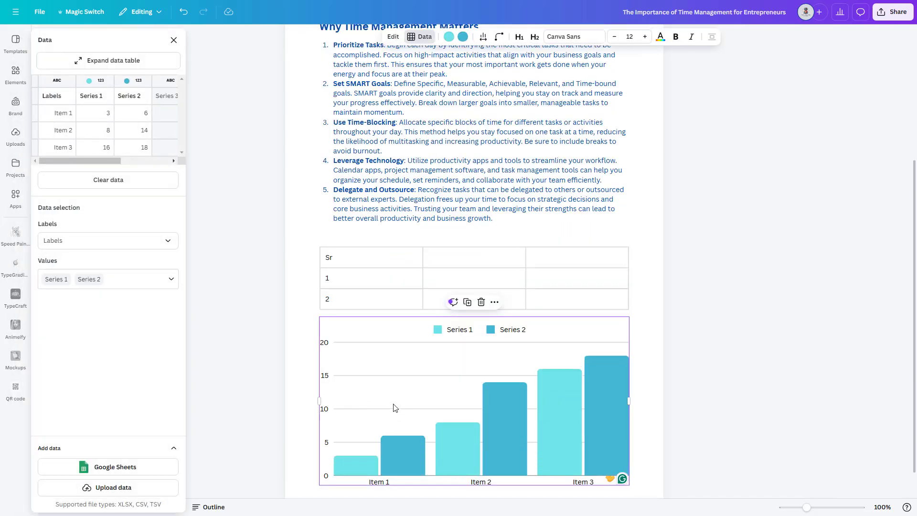
Set the bar chart's Series 1 and Series 2 values to 50 and 50 for Item 1, and 45 and 35 for Item 2
{"action": "left_click", "coordinate": [107, 120]}
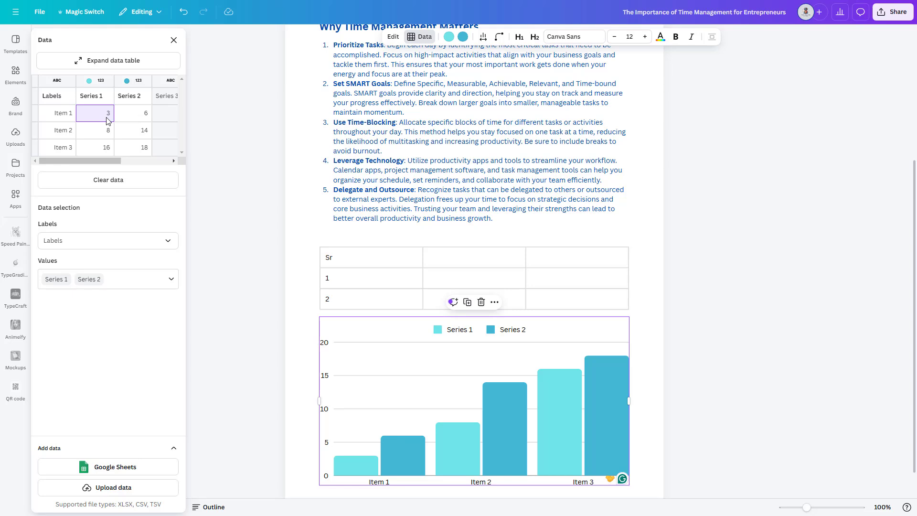
{"action": "type", "text": "50"}
{"action": "key", "text": "Tab"}
{"action": "type", "text": "50"}
{"action": "key", "text": "Tab"}
{"action": "key", "text": "Return"}
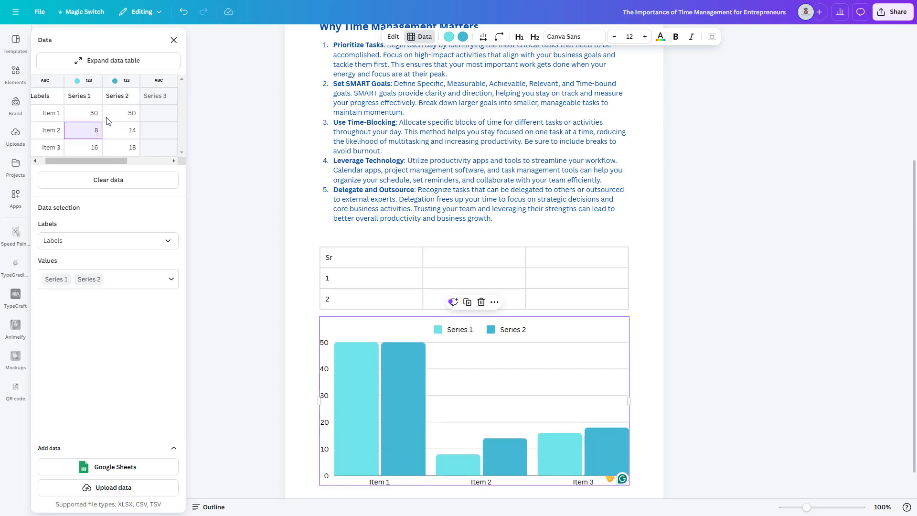
{"action": "key", "text": "Tab"}
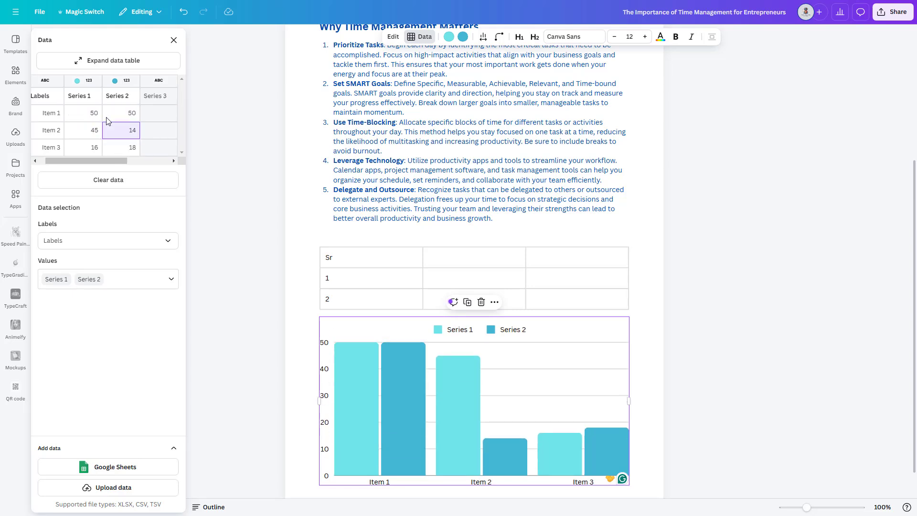
{"action": "type", "text": "35"}
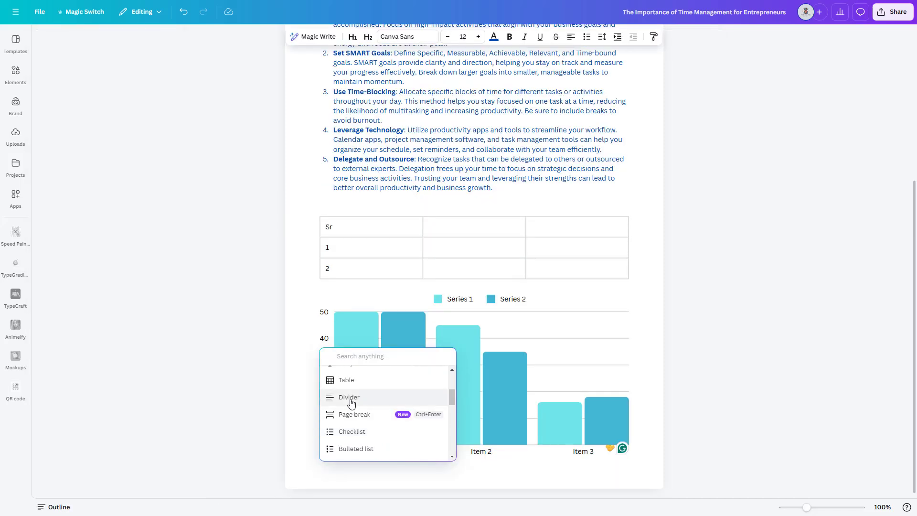
Insert a divider below the bar chart, followed by a page break
{"action": "left_click", "coordinate": [352, 403]}
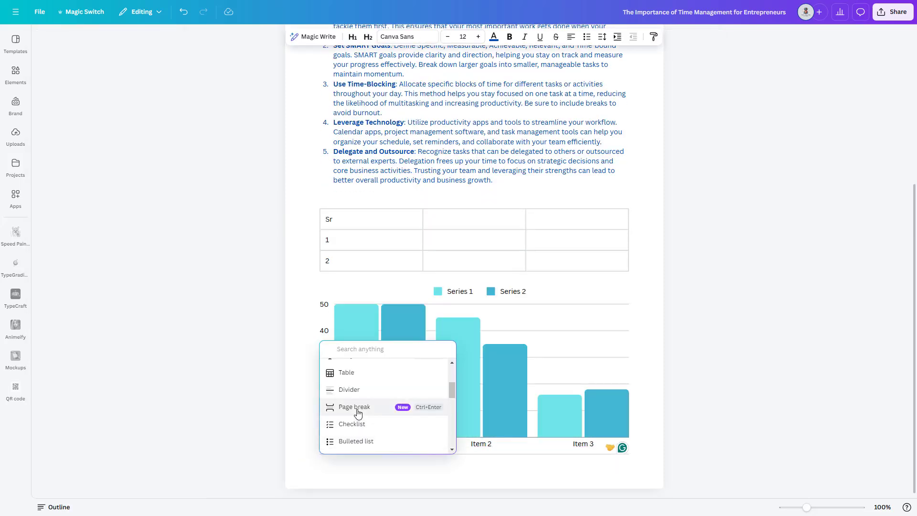
{"action": "left_click", "coordinate": [358, 413]}
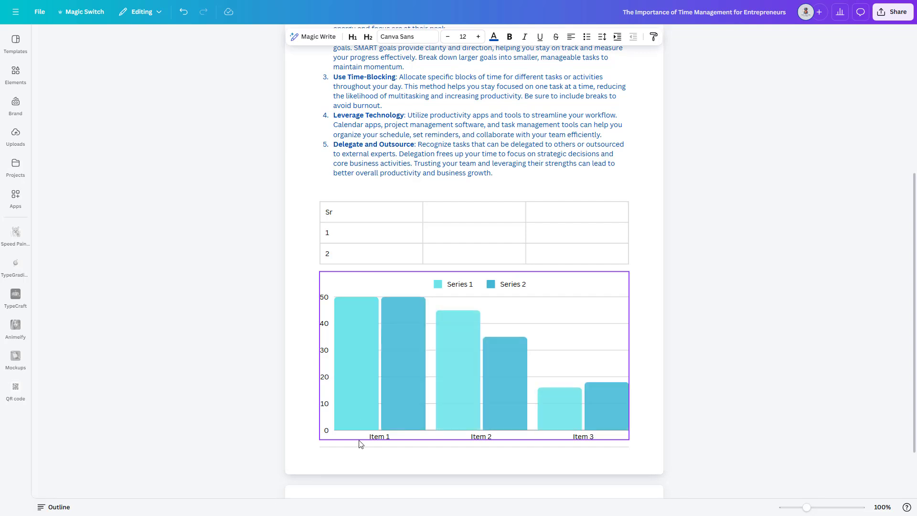
Insert a quote block on the second page and add a dropdown below it set to Option 2
{"action": "scroll", "coordinate": [361, 444], "scroll_direction": "down", "scroll_amount": 1}
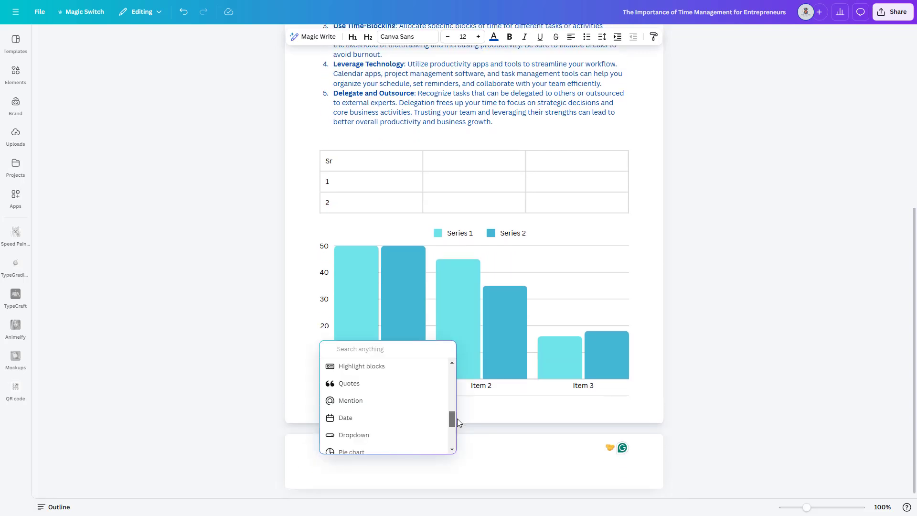
{"action": "left_click", "coordinate": [353, 383]}
{"action": "left_click", "coordinate": [393, 435]}
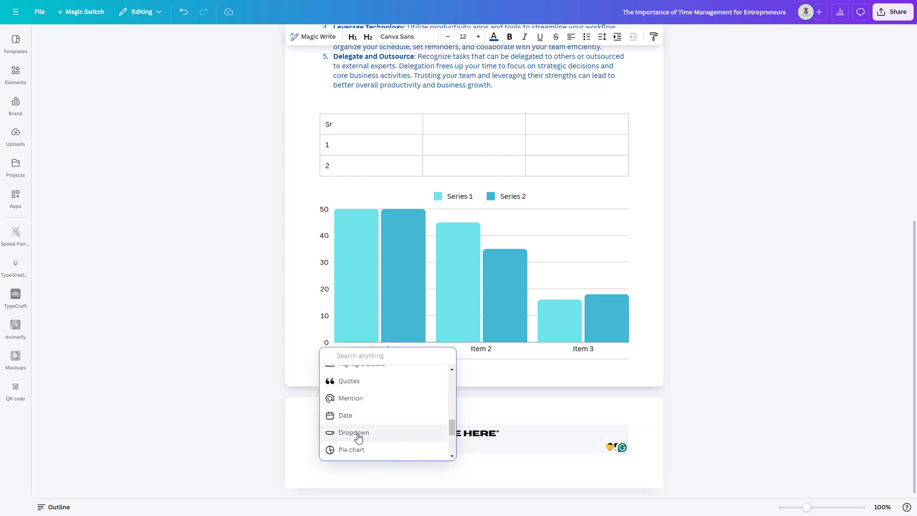
{"action": "left_click", "coordinate": [353, 433]}
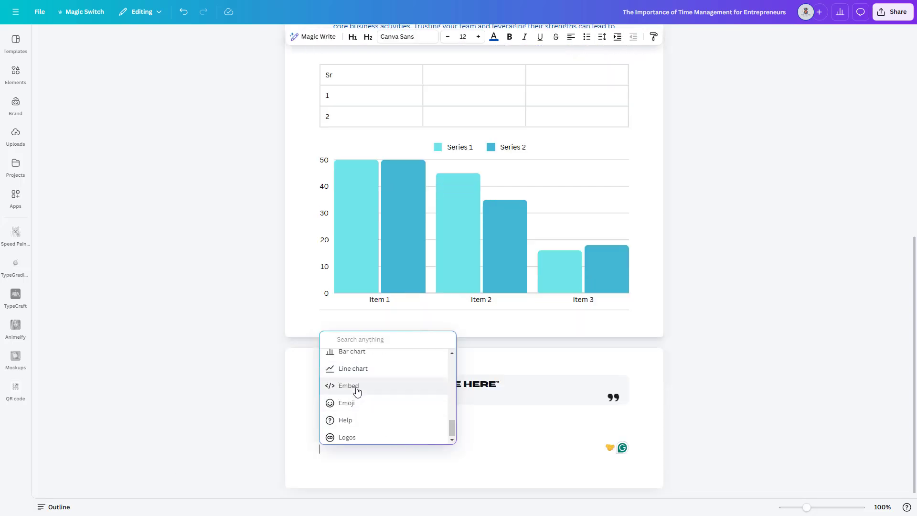
{"action": "left_click", "coordinate": [355, 388]}
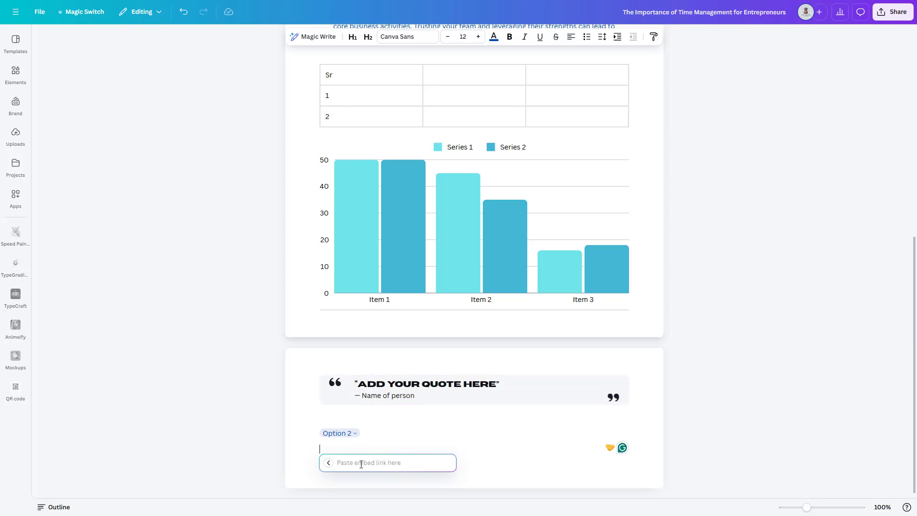
{"action": "type", "text": "https://www.google.com"}
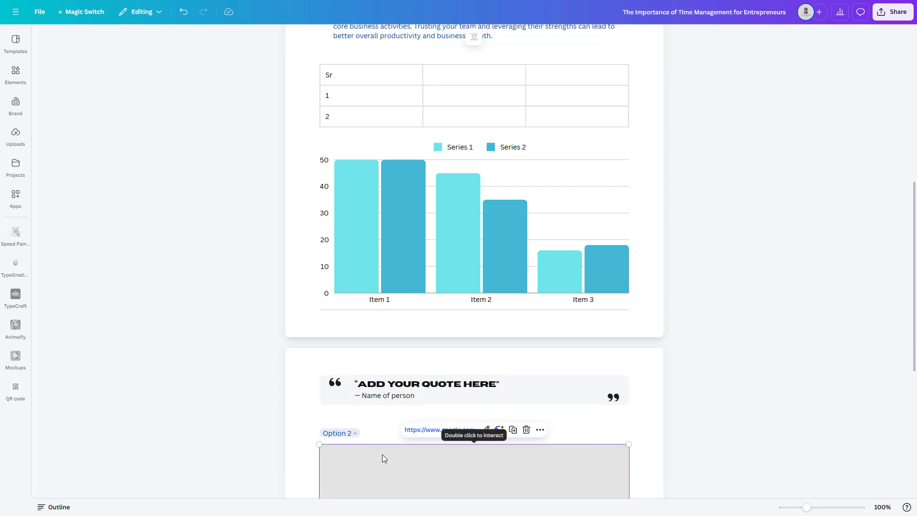
{"action": "scroll", "coordinate": [597, 433], "scroll_direction": "down", "scroll_amount": 4}
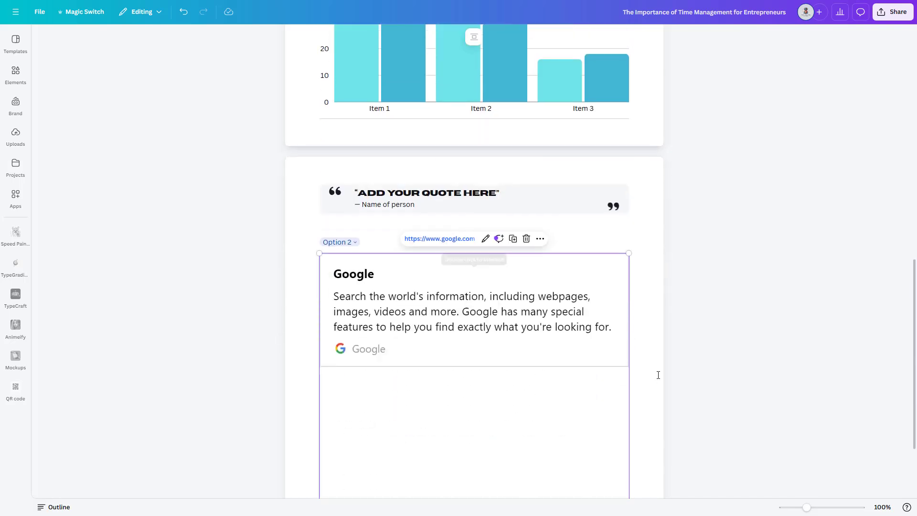
{"action": "left_click", "coordinate": [493, 460]}
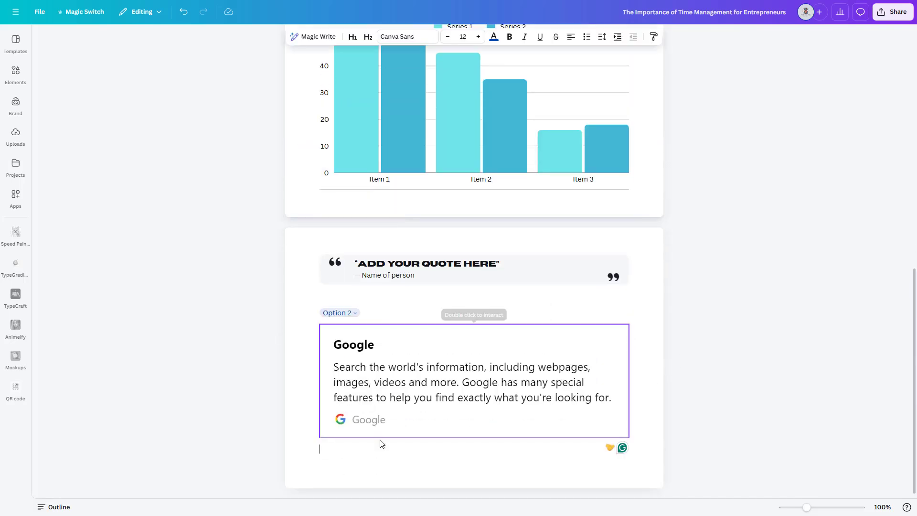
Search the elements for time management photos and place the one of a businessman running on a clock below the Google embed
{"action": "left_click", "coordinate": [16, 73]}
{"action": "type", "text": "time"}
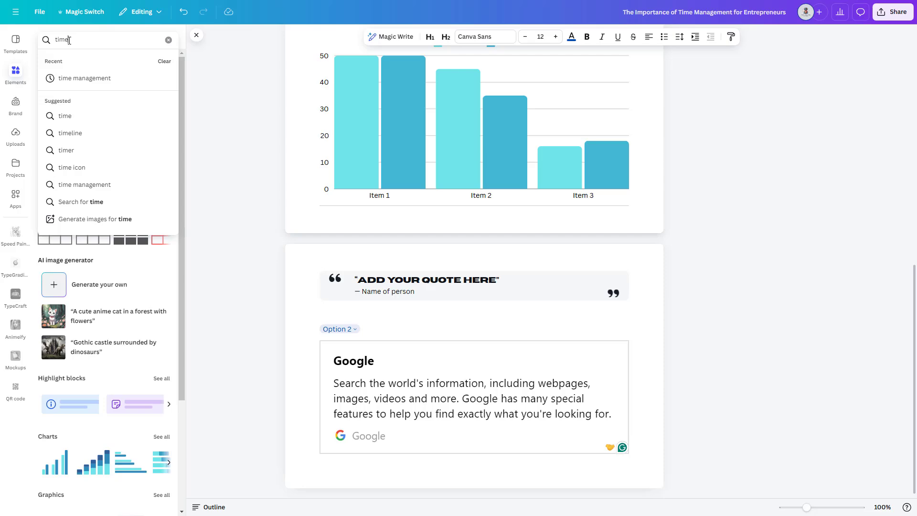
{"action": "left_click", "coordinate": [75, 76]}
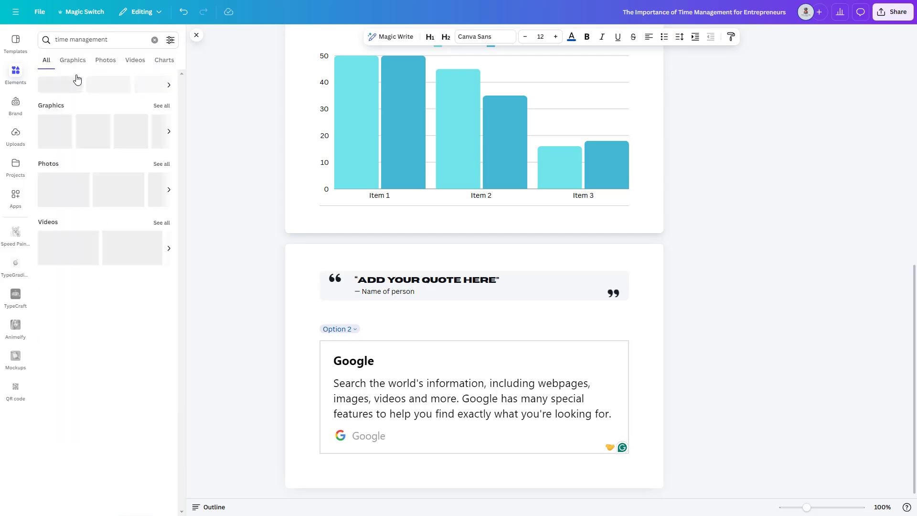
{"action": "left_click", "coordinate": [160, 163]}
{"action": "left_click_drag", "start_coordinate": [70, 121], "coordinate": [404, 460]}
{"action": "scroll", "coordinate": [425, 397], "scroll_direction": "down", "scroll_amount": 1}
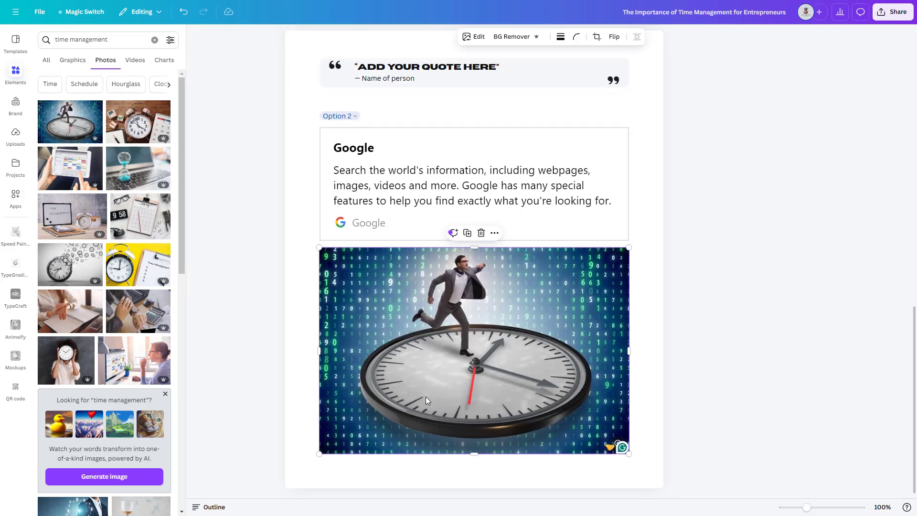
Insert the full-colour The Digital Tutors brand logo on the line below the clock photo
{"action": "left_click", "coordinate": [393, 459]}
{"action": "left_click", "coordinate": [308, 466]}
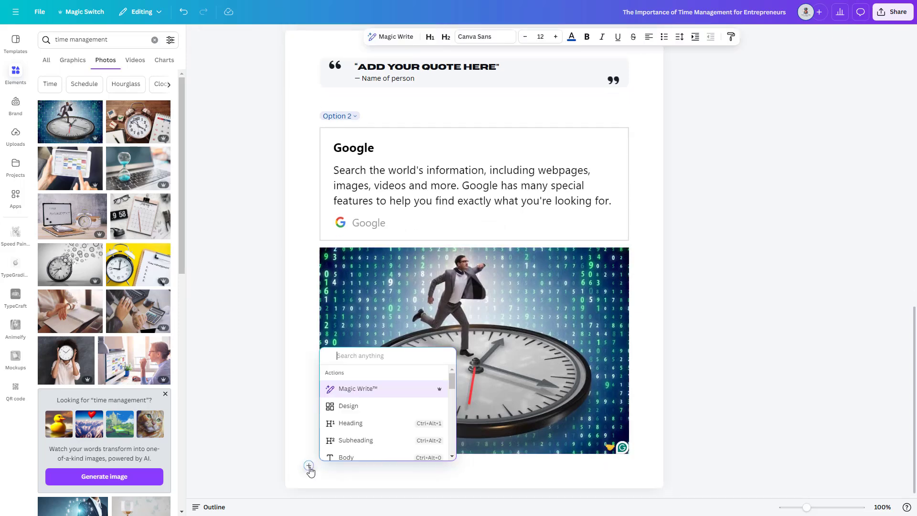
{"action": "scroll", "coordinate": [381, 448], "scroll_direction": "down", "scroll_amount": 5}
{"action": "left_click", "coordinate": [381, 449]}
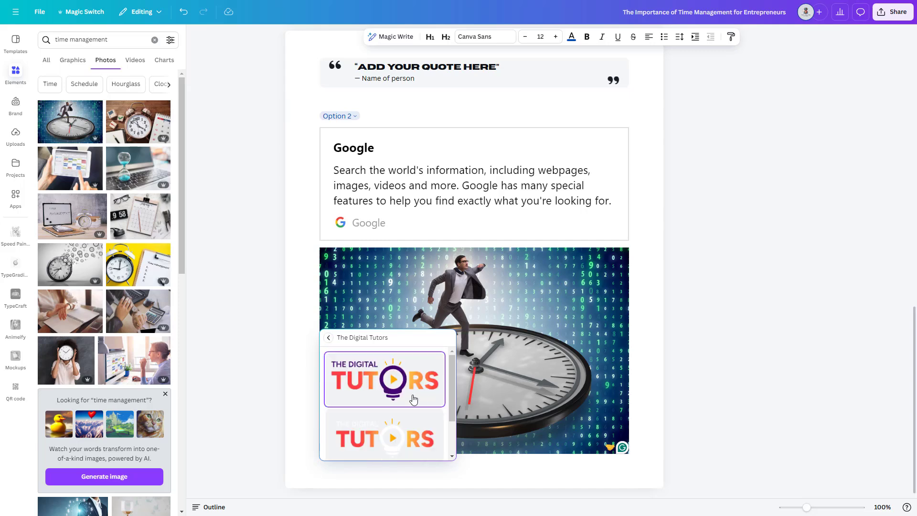
{"action": "left_click", "coordinate": [414, 399]}
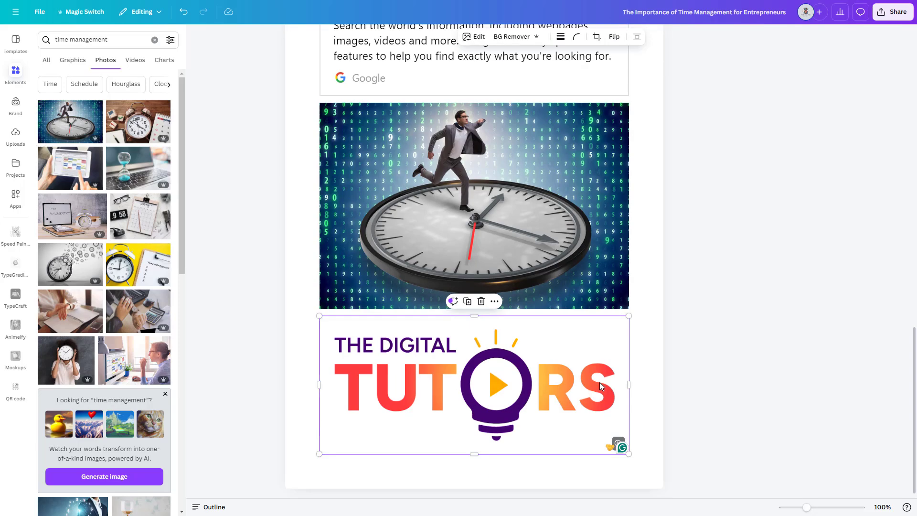
Generate a QR code for google.com with the QR code app on the line below the logo
{"action": "left_click", "coordinate": [412, 479]}
{"action": "left_click", "coordinate": [13, 204]}
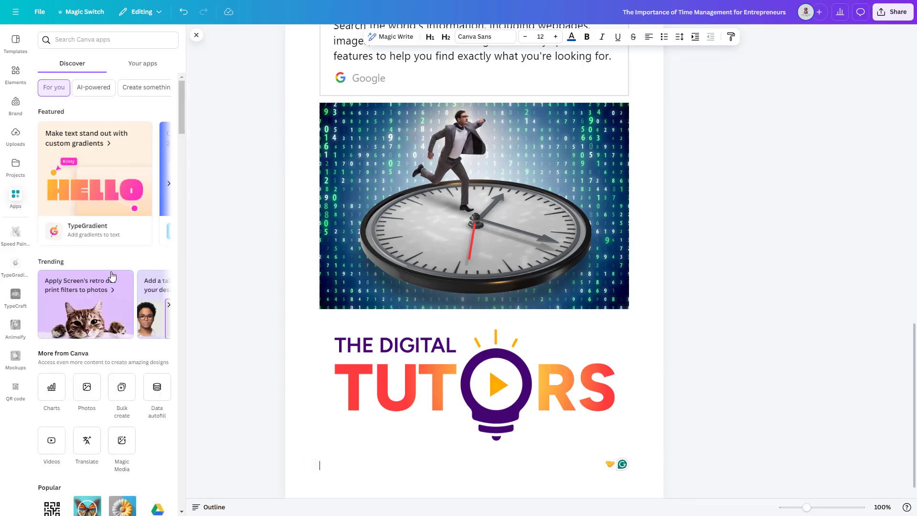
{"action": "scroll", "coordinate": [113, 277], "scroll_direction": "down", "scroll_amount": 1}
{"action": "scroll", "coordinate": [112, 276], "scroll_direction": "down", "scroll_amount": 2}
{"action": "scroll", "coordinate": [113, 276], "scroll_direction": "down", "scroll_amount": 2}
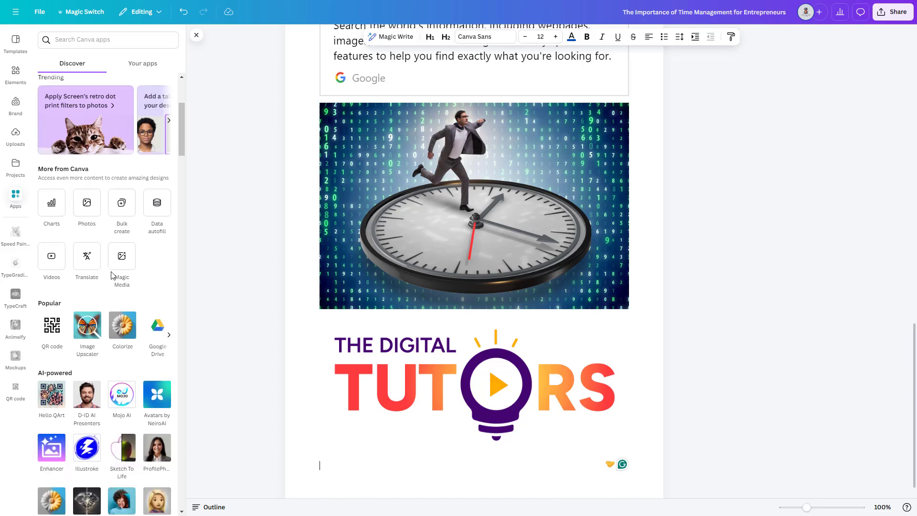
{"action": "left_click", "coordinate": [54, 326]}
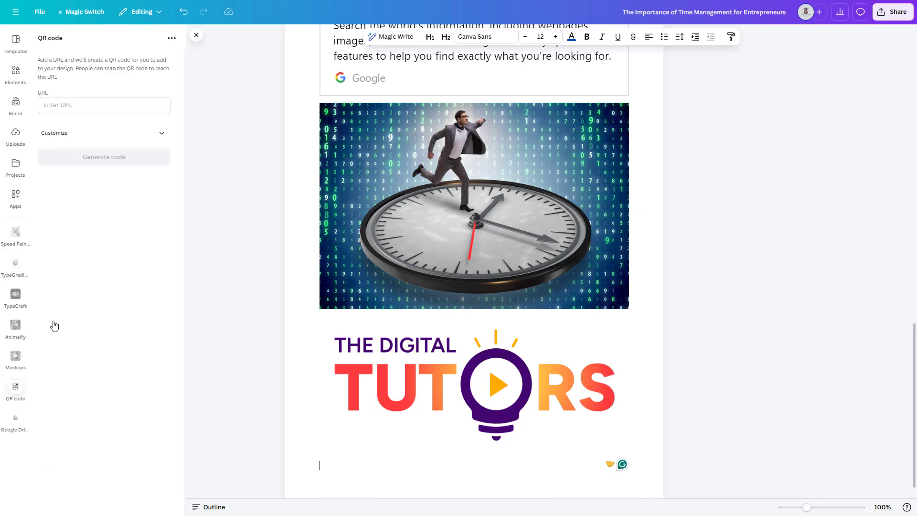
{"action": "left_click", "coordinate": [67, 104]}
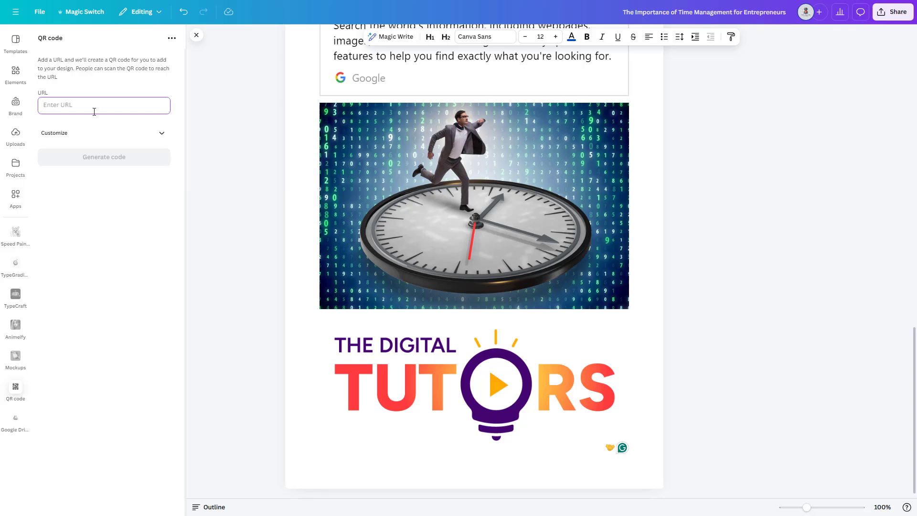
{"action": "type", "text": "google"}
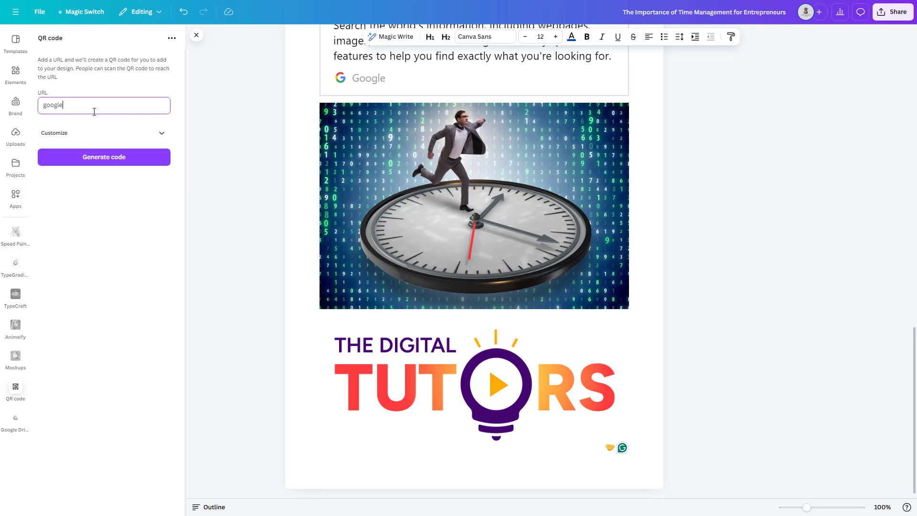
{"action": "type", "text": ".com"}
{"action": "left_click", "coordinate": [108, 163]}
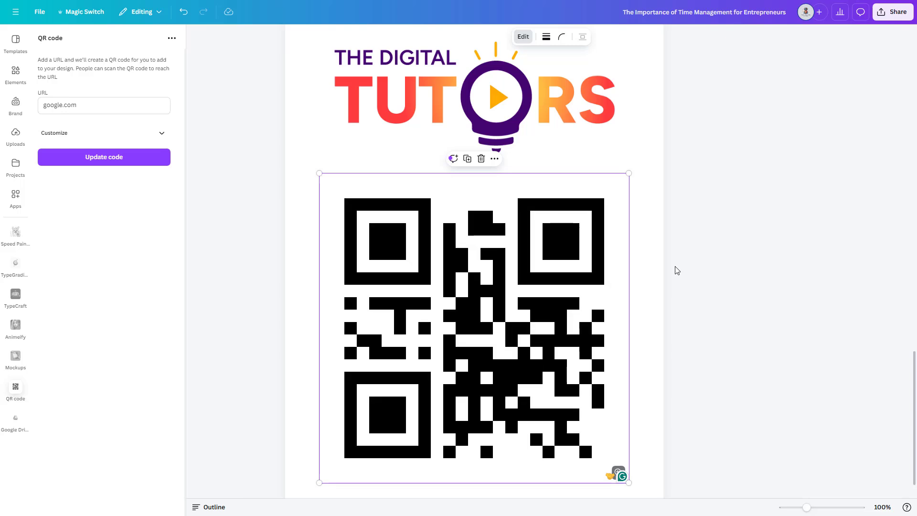
{"action": "scroll", "coordinate": [677, 271], "scroll_direction": "down", "scroll_amount": 1}
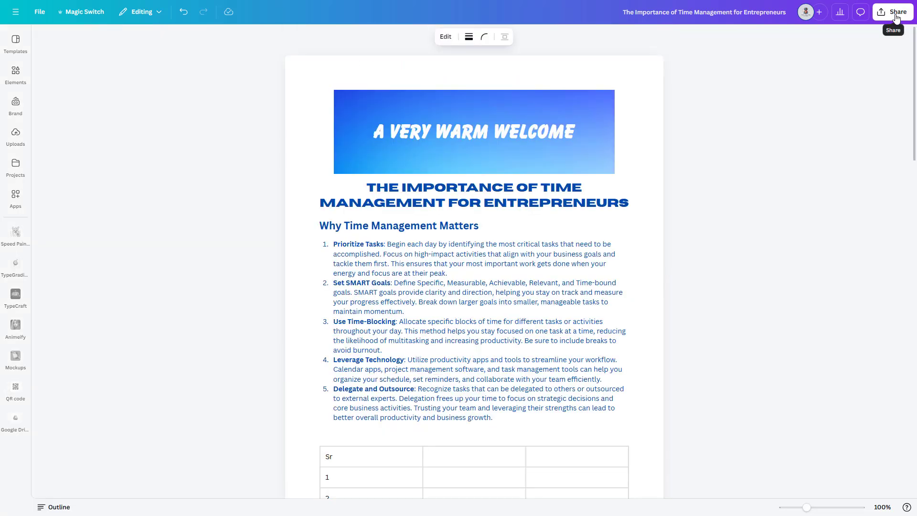
Download the document as PDF Standard in A4 size
{"action": "left_click", "coordinate": [896, 14]}
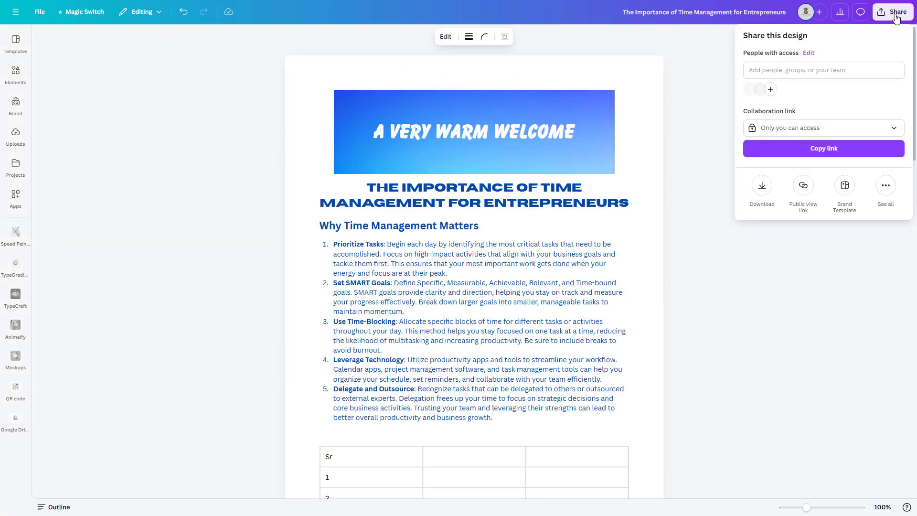
{"action": "left_click", "coordinate": [763, 190]}
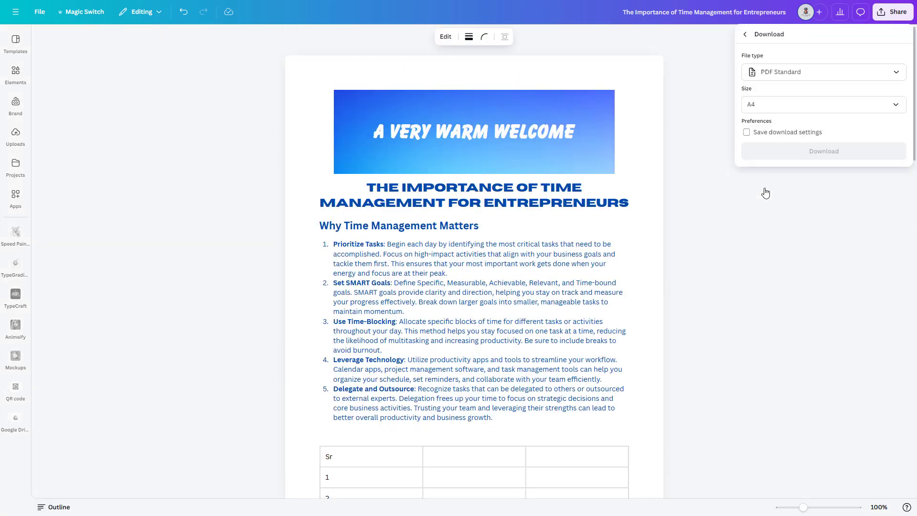
{"action": "left_click", "coordinate": [897, 73]}
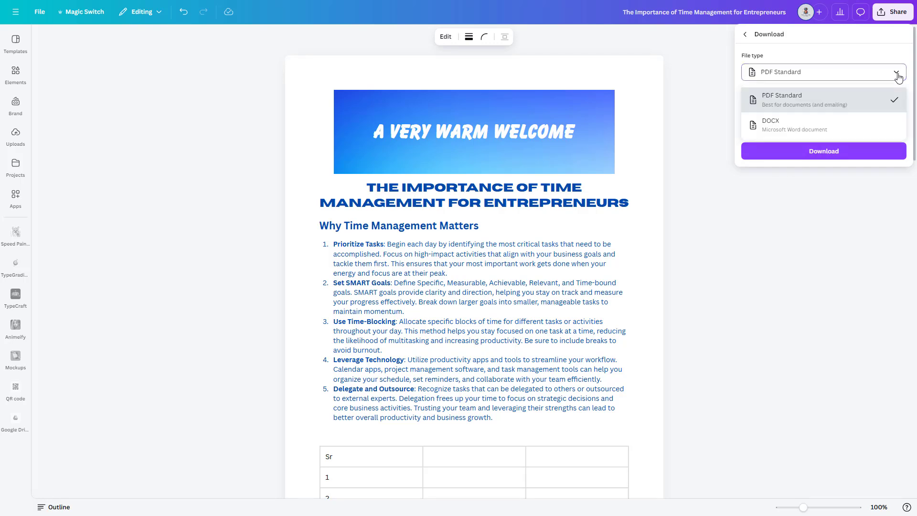
{"action": "left_click", "coordinate": [898, 100]}
{"action": "left_click", "coordinate": [897, 107]}
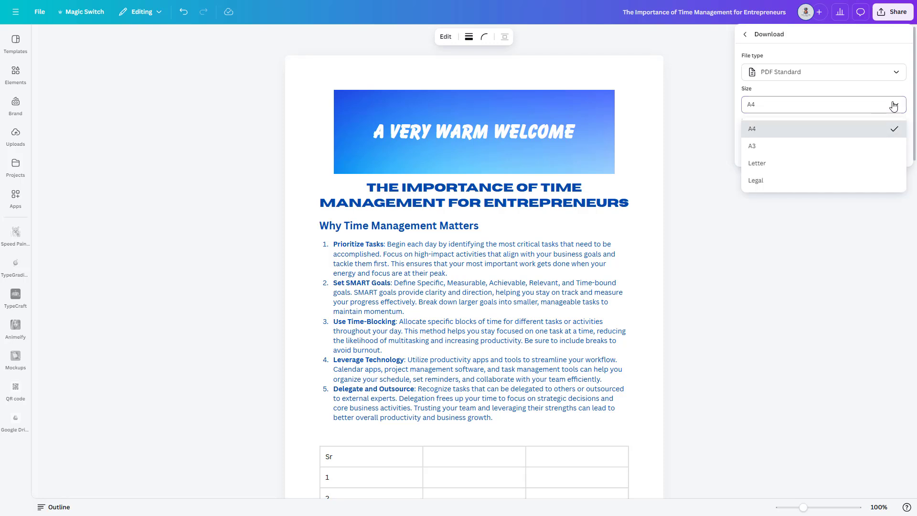
{"action": "left_click", "coordinate": [894, 106]}
{"action": "left_click", "coordinate": [831, 150]}
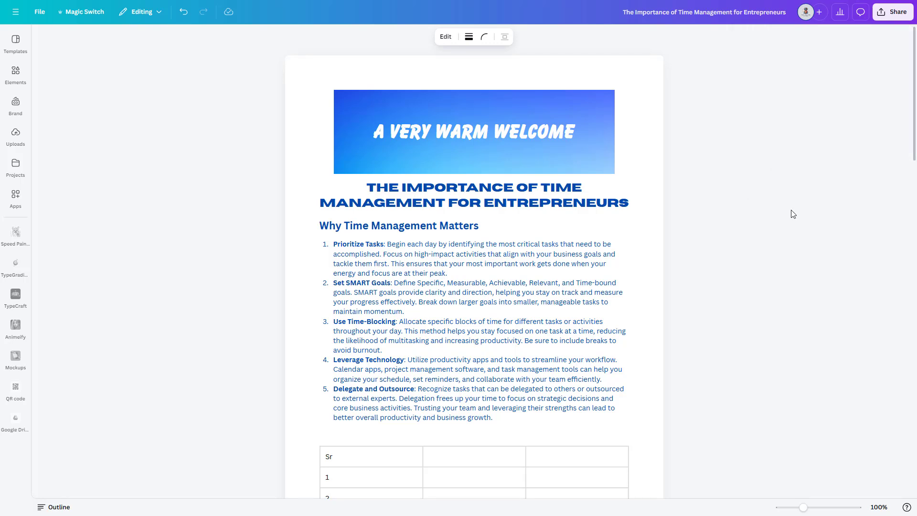